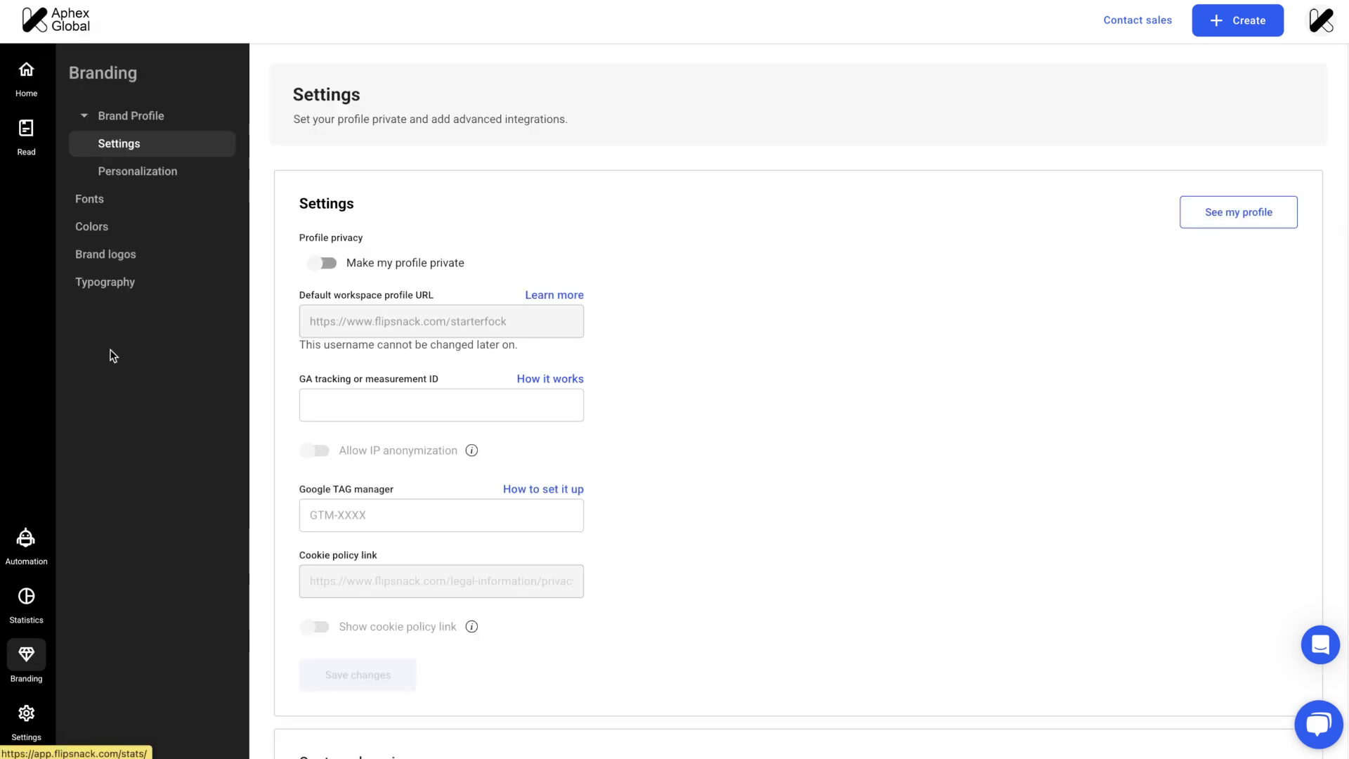
Look through the Fonts, Colors, Brand logos and Typography branding pages
{"action": "left_click", "coordinate": [144, 206]}
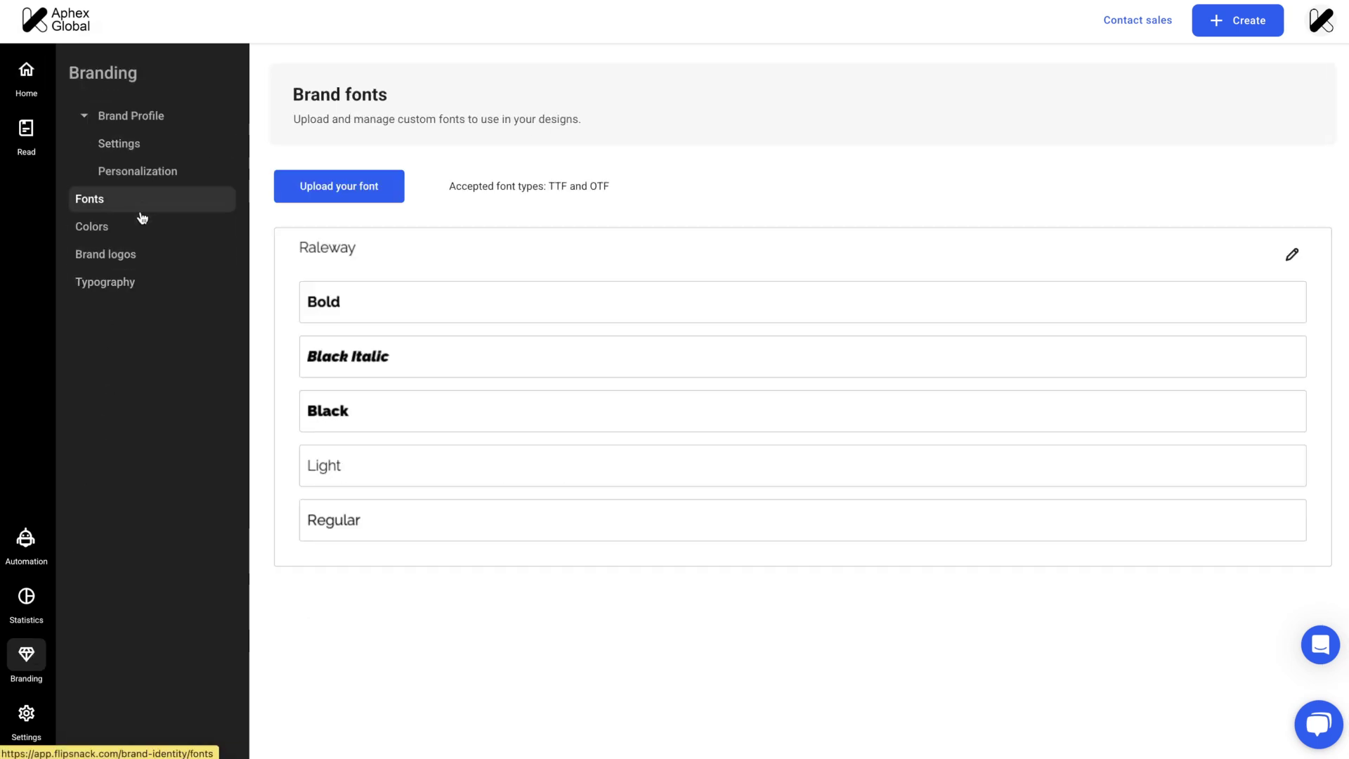
{"action": "left_click", "coordinate": [142, 225]}
{"action": "left_click", "coordinate": [142, 262]}
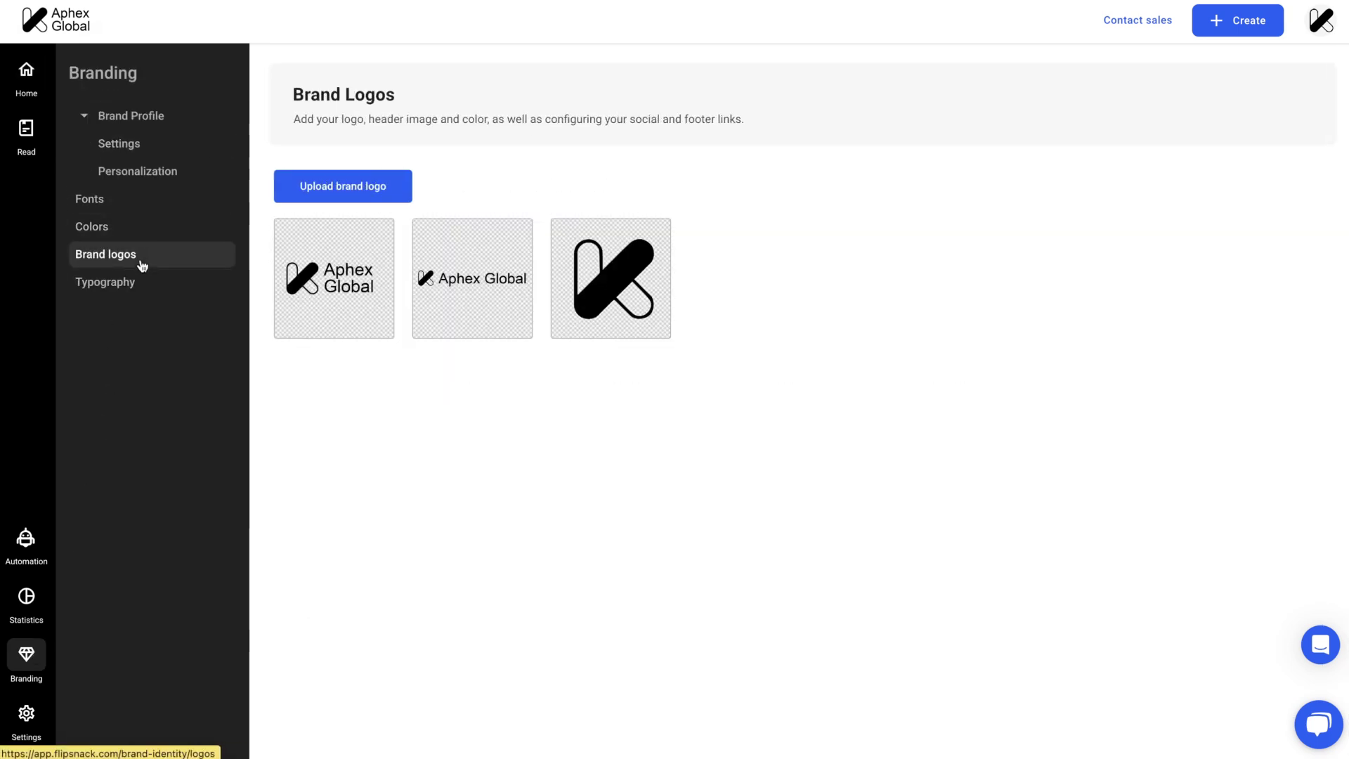
{"action": "left_click", "coordinate": [143, 286]}
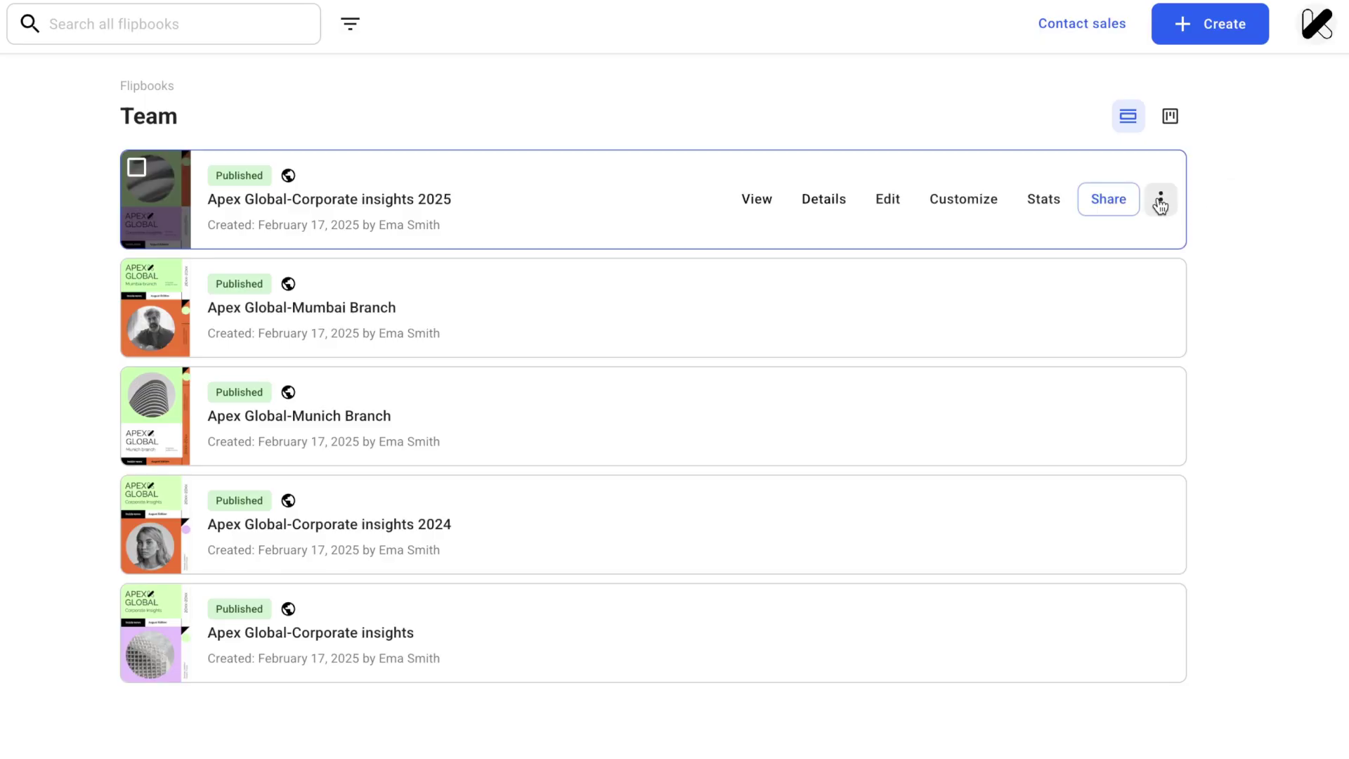
Save Apex Global-Corporate insights 2025 as a template from its actions menu
{"action": "left_click", "coordinate": [1161, 201]}
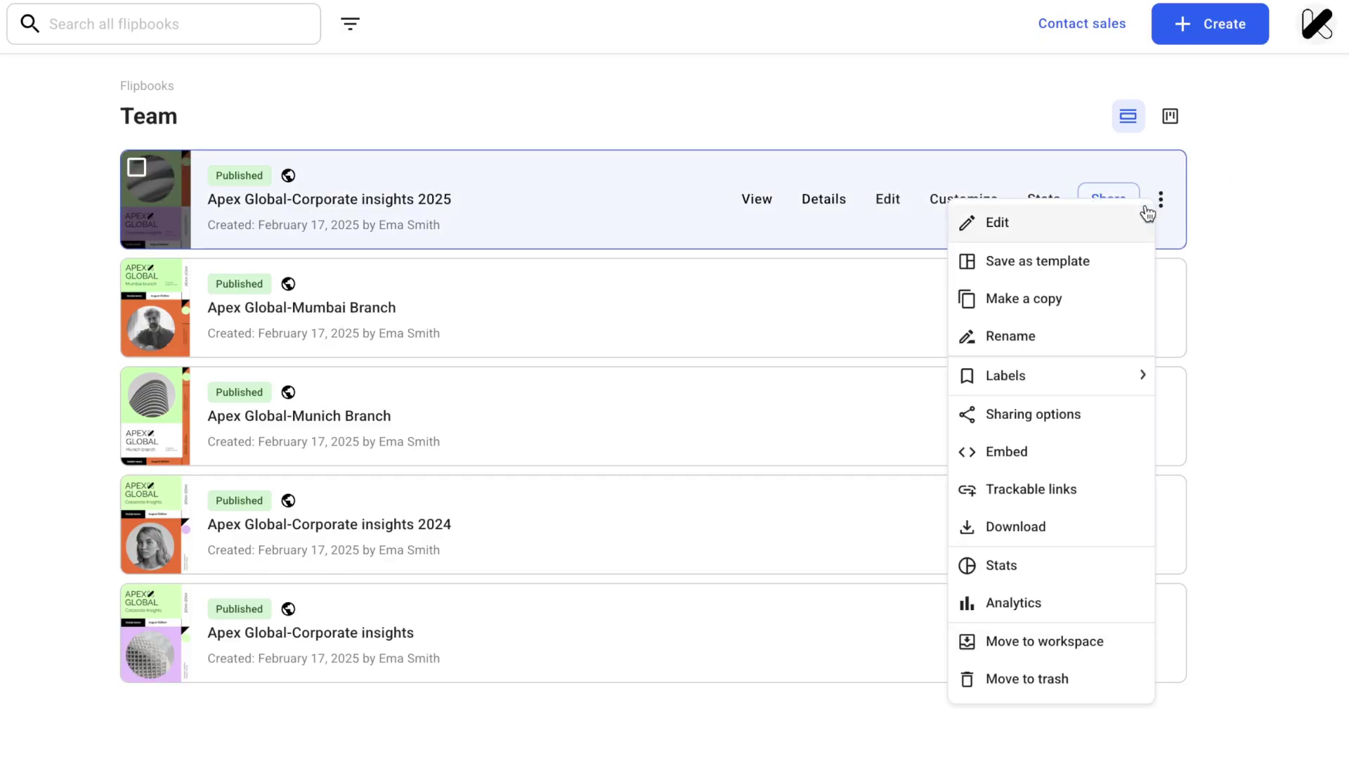
{"action": "left_click", "coordinate": [1092, 263]}
{"action": "left_click", "coordinate": [857, 323]}
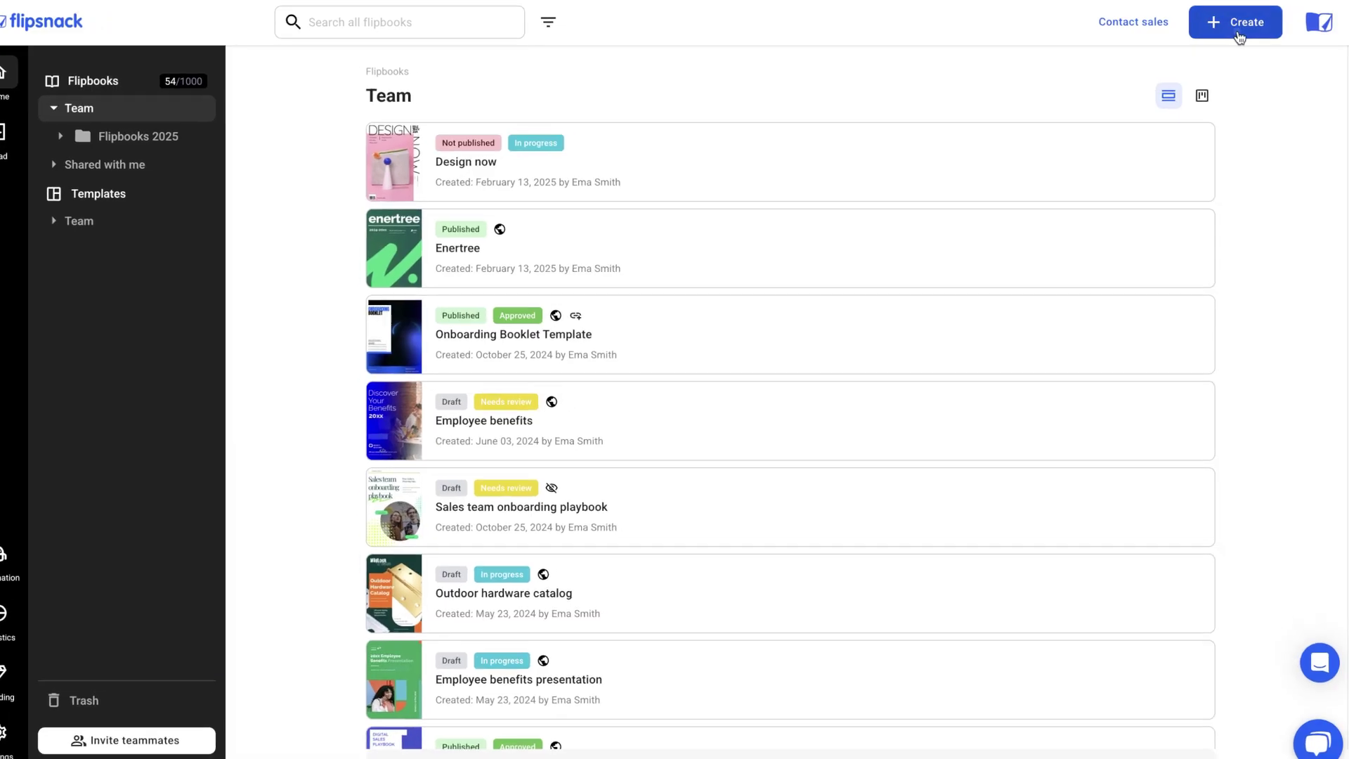
Create a flipbook from scratch using all 10 pages of the purple process playbook template
{"action": "left_click", "coordinate": [1239, 33]}
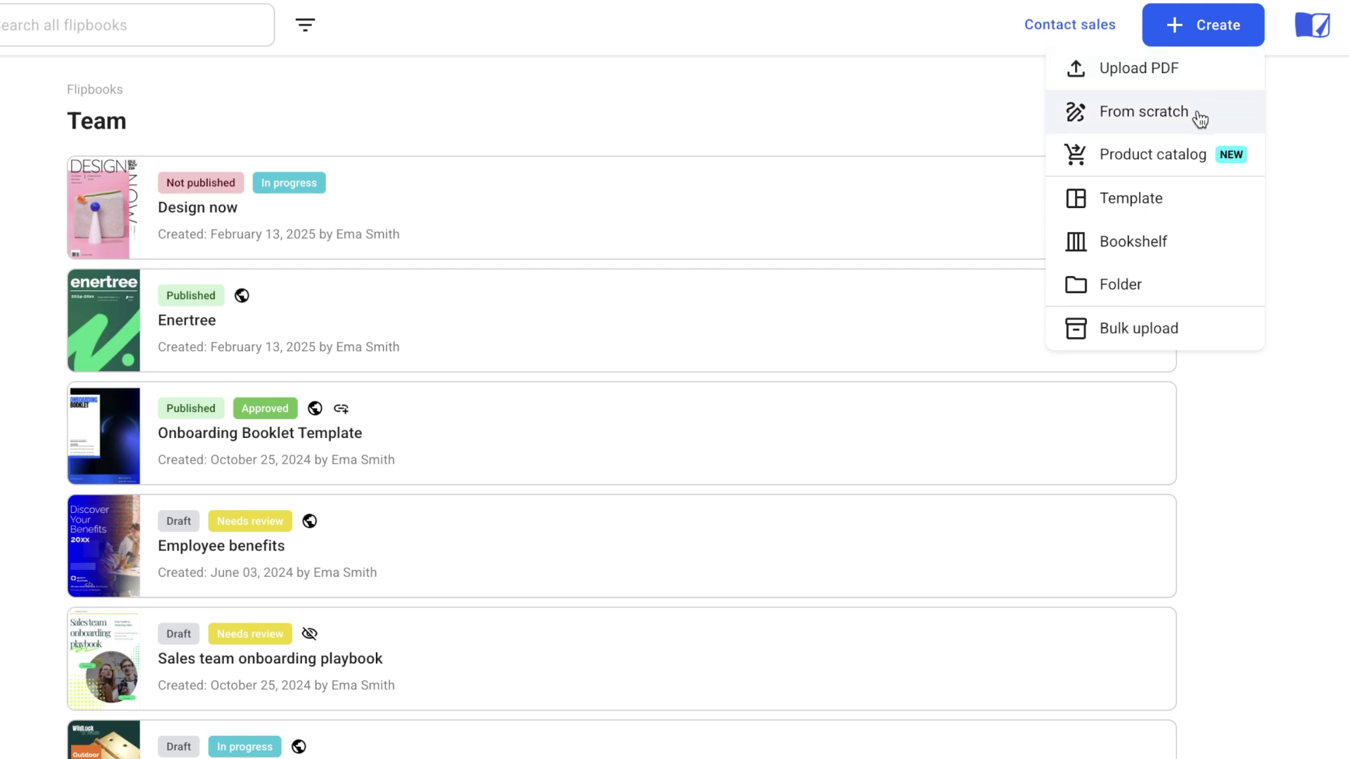
{"action": "left_click", "coordinate": [1199, 127]}
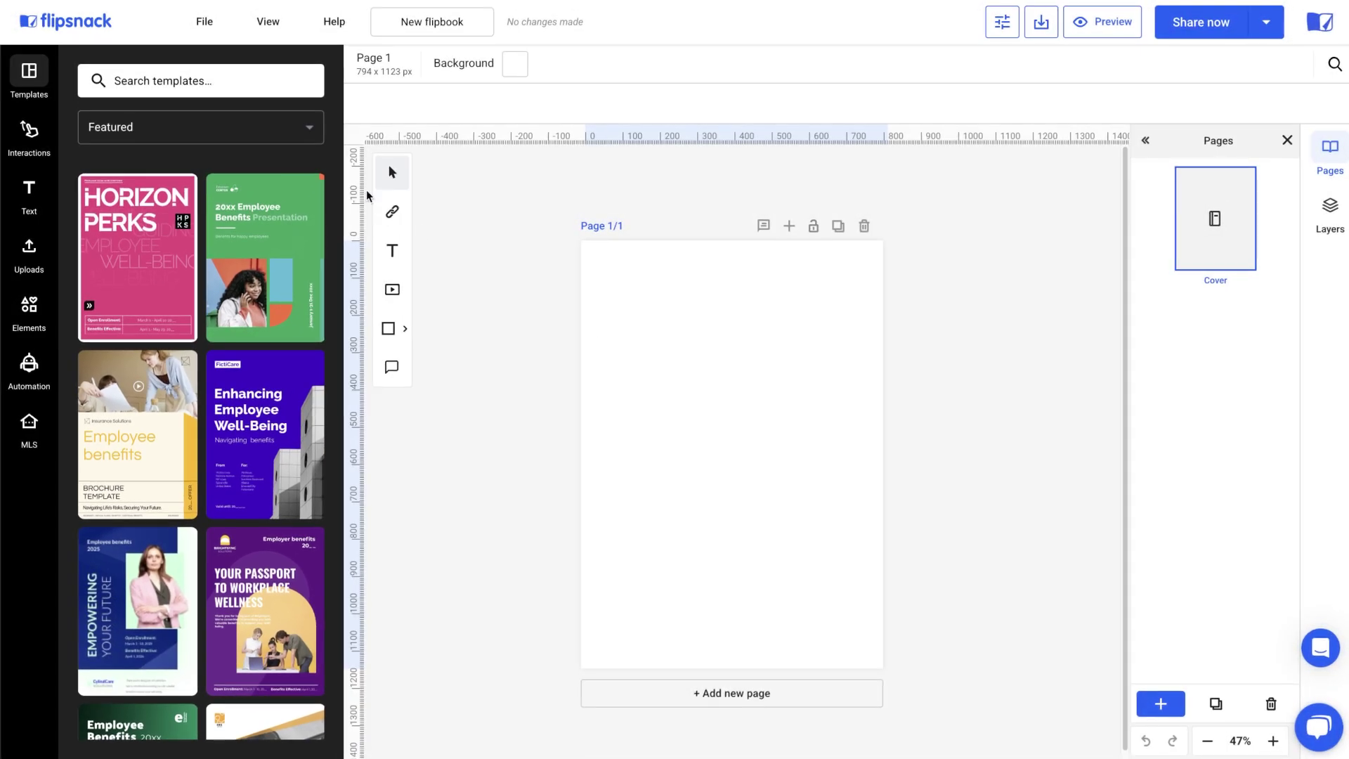
{"action": "left_click", "coordinate": [312, 144]}
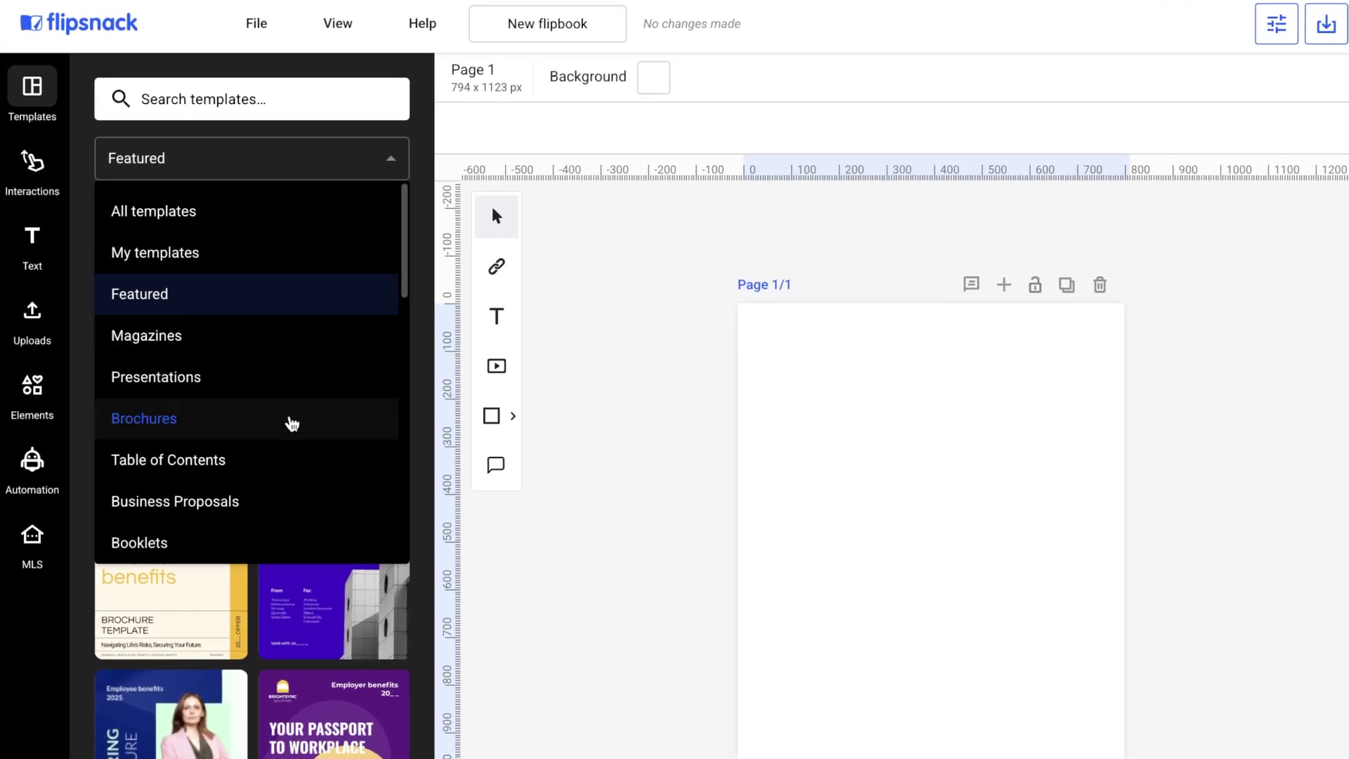
{"action": "left_click_drag", "start_coordinate": [404, 286], "coordinate": [425, 545]}
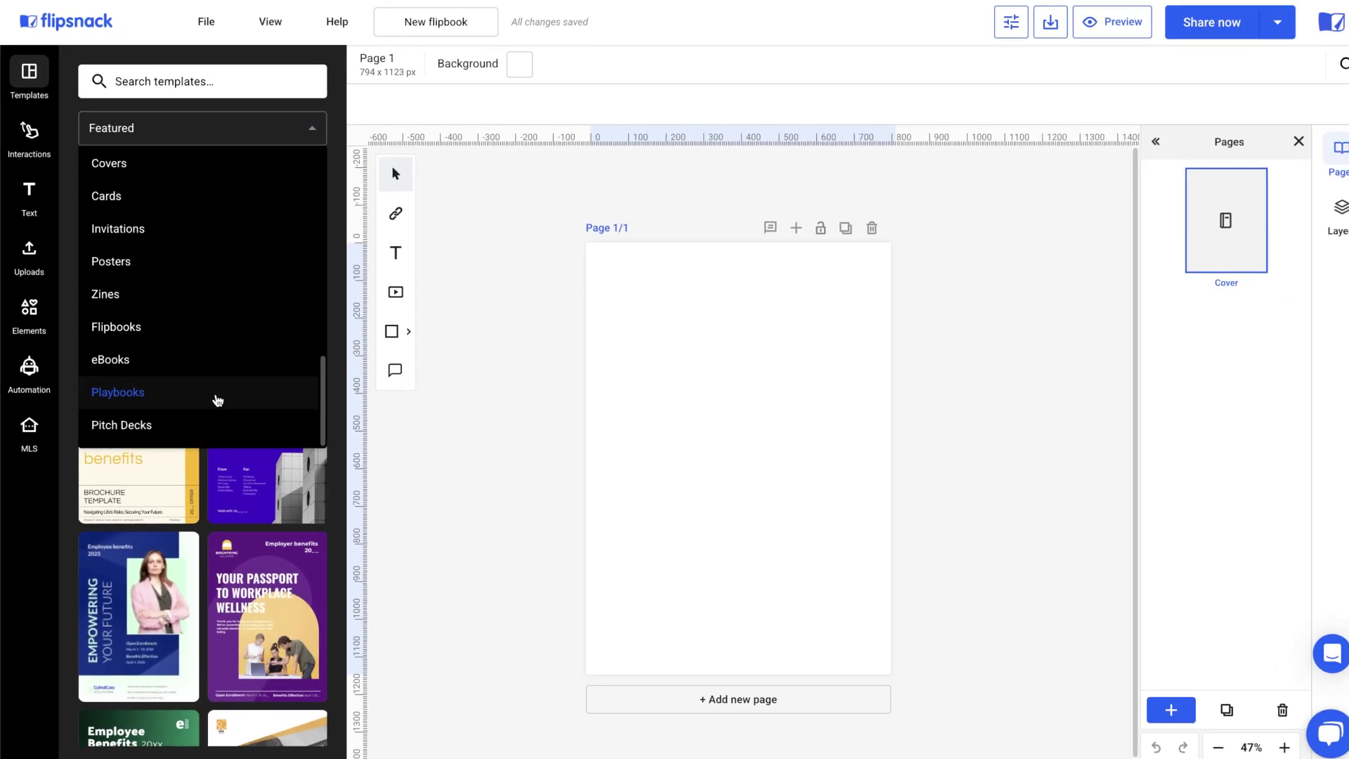
{"action": "left_click", "coordinate": [218, 399]}
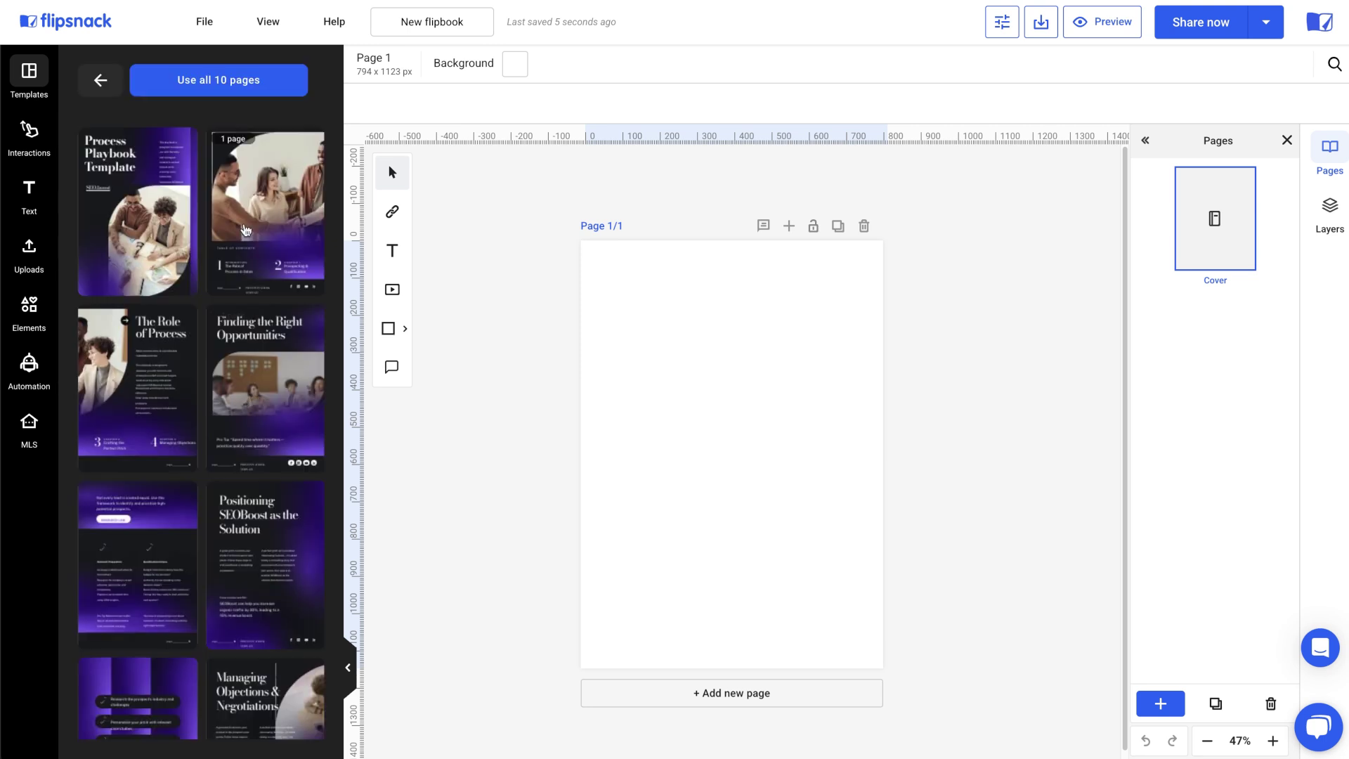
{"action": "left_click", "coordinate": [236, 83]}
Retitle the cover 'Strategic Growth Playbook' and replace its photo with the three-people-at-laptop image
{"action": "left_click", "coordinate": [654, 274]}
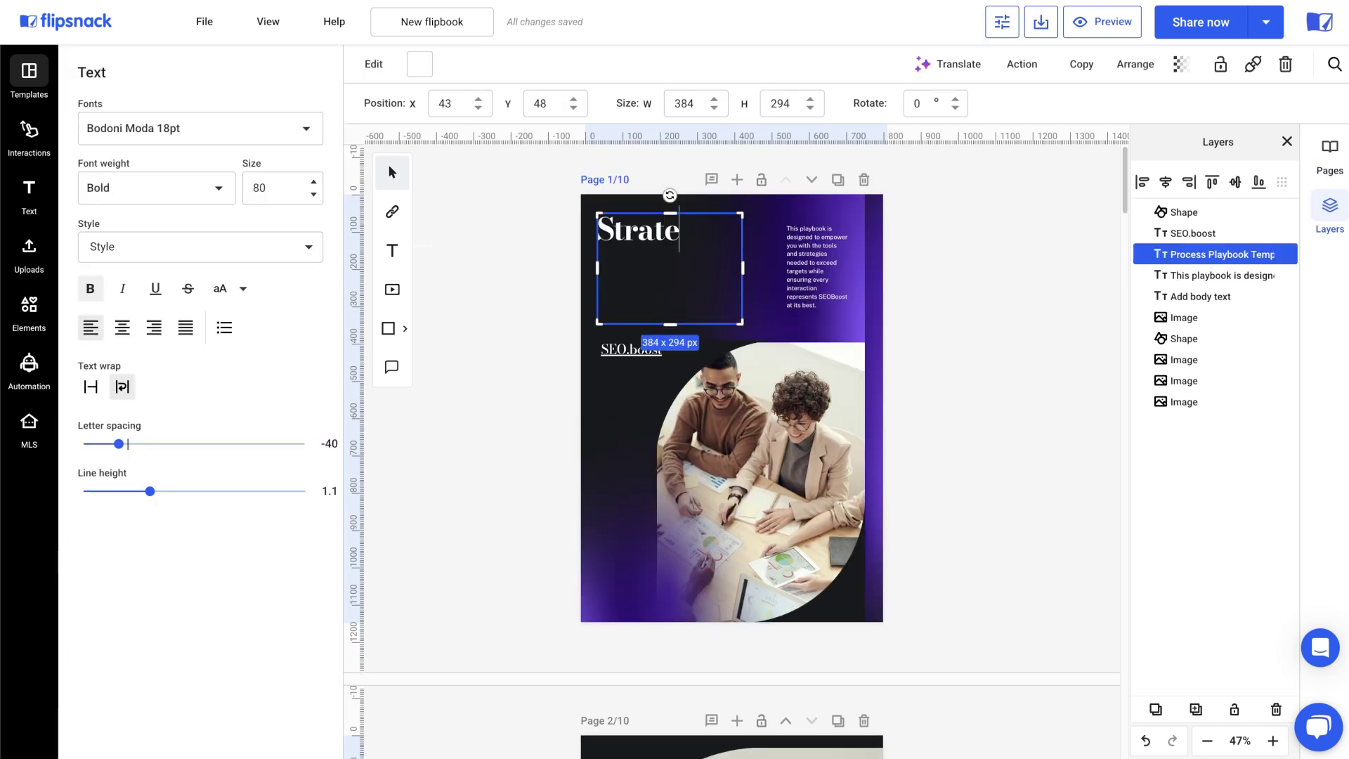
{"action": "type", "text": "c Growth Playbook"}
{"action": "key", "text": "Escape"}
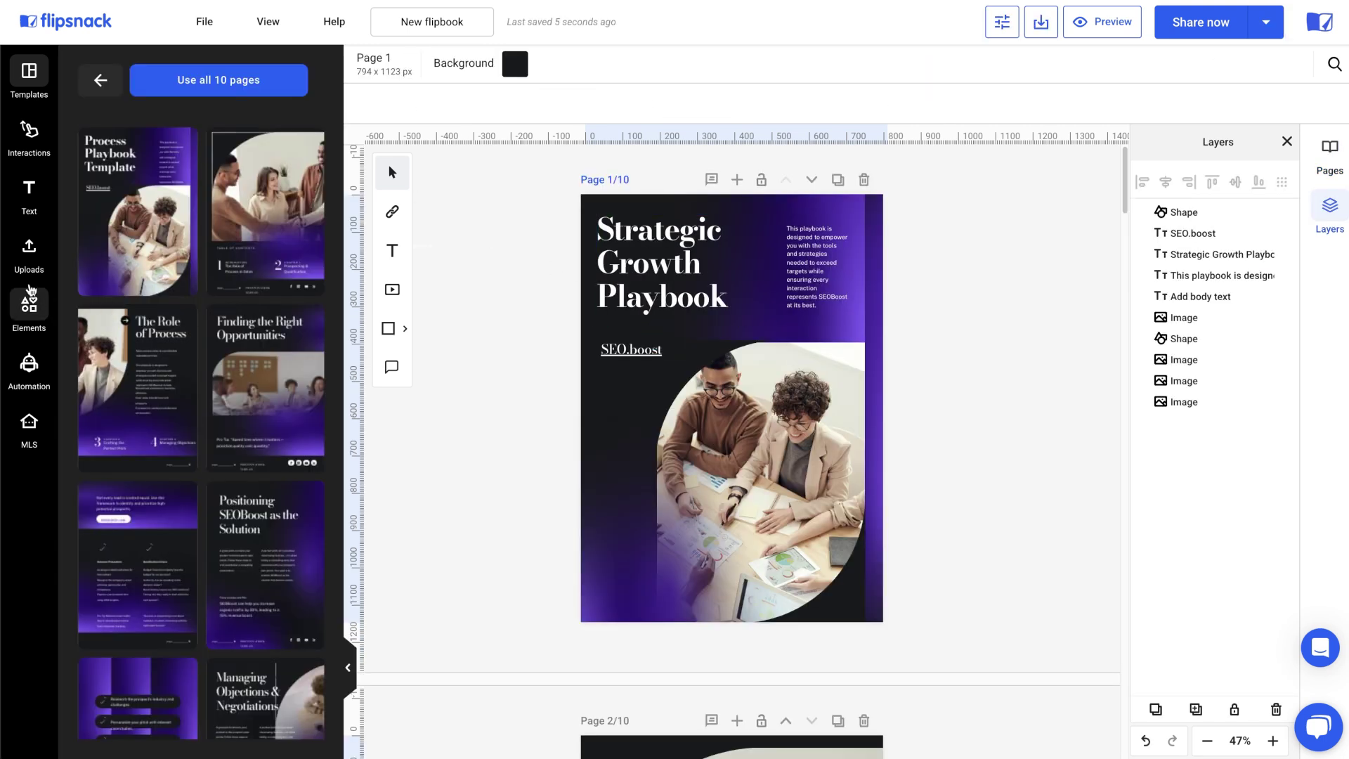
{"action": "left_click", "coordinate": [26, 272]}
{"action": "left_click_drag", "start_coordinate": [200, 388], "coordinate": [822, 398]}
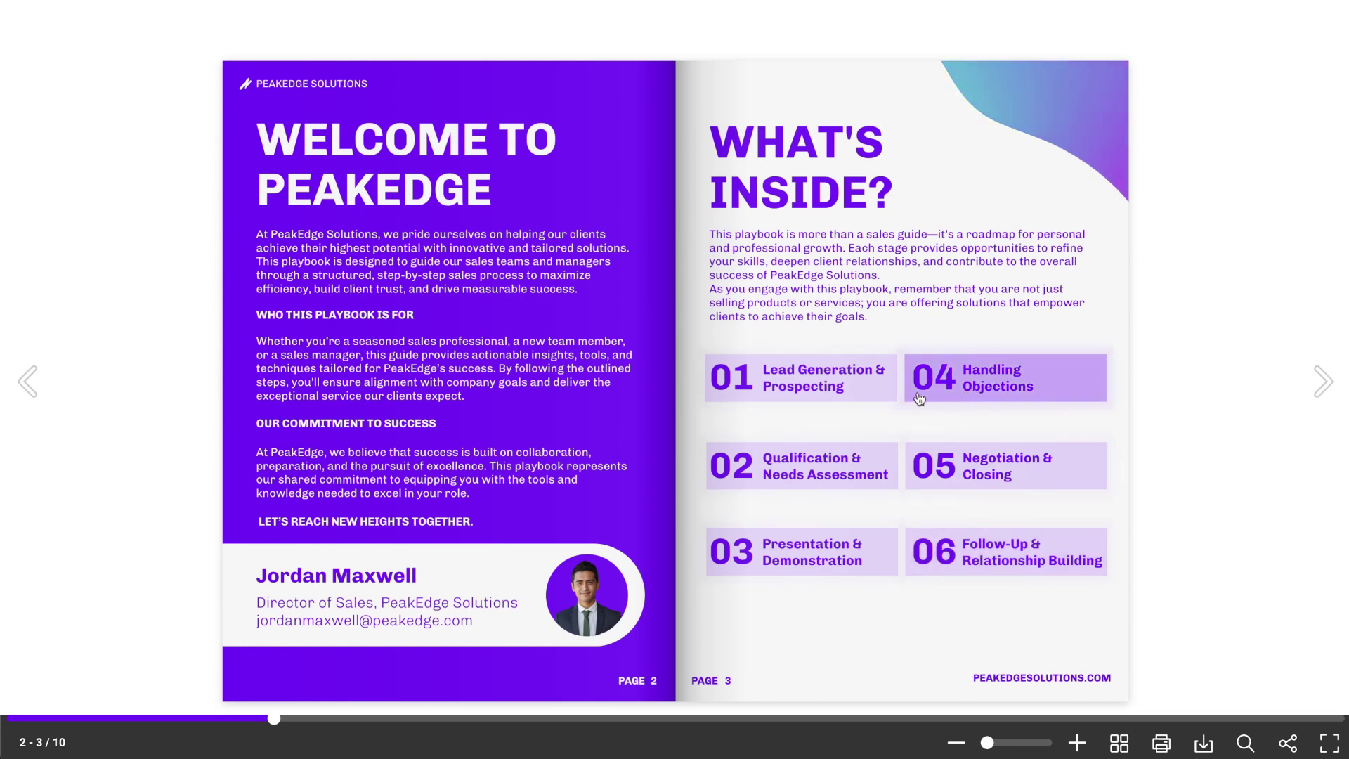
Flip forward two spreads through the PeakEdge sales playbook preview
{"action": "left_click", "coordinate": [880, 399]}
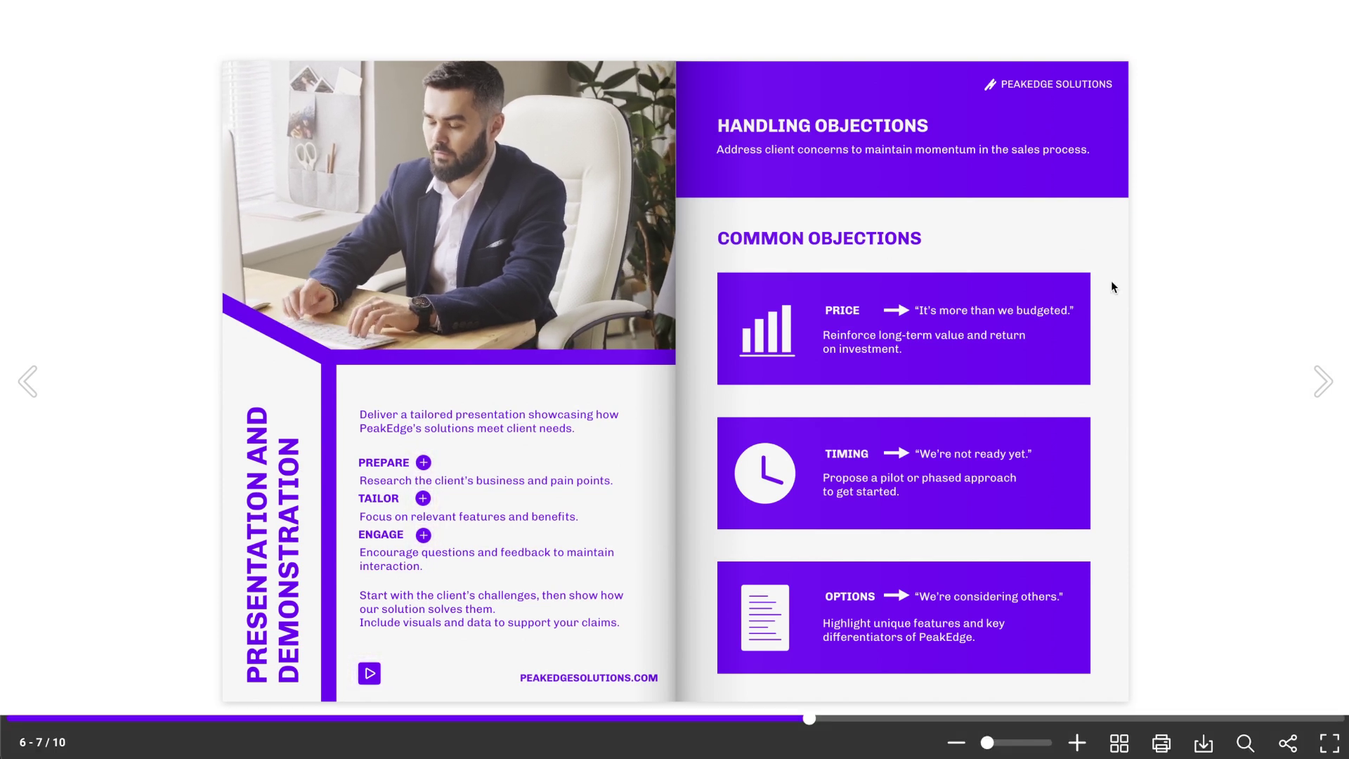
{"action": "left_click", "coordinate": [1320, 382]}
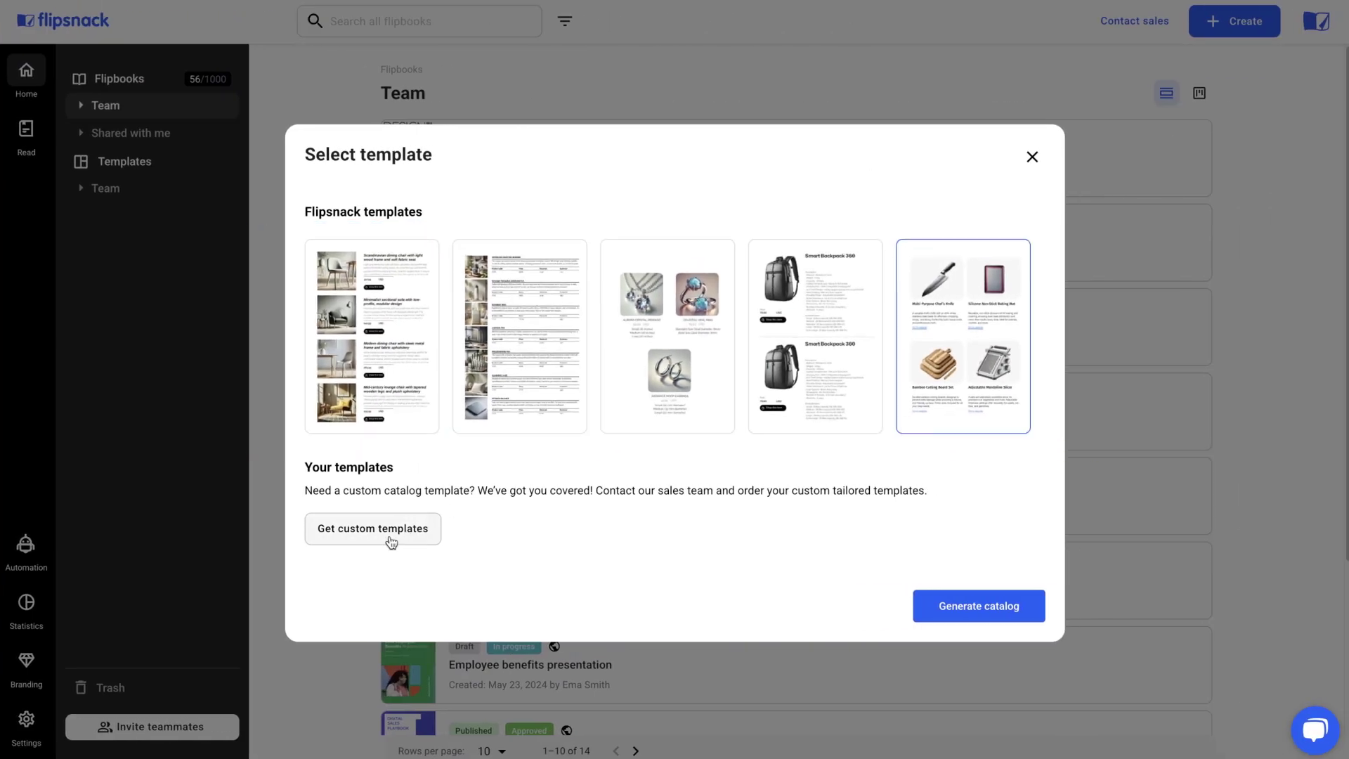
Begin a custom catalog template request and move on to its timeline field
{"action": "left_click", "coordinate": [387, 535]}
{"action": "type", "text": "We are looking for a modern and clean design that matches our brand identity. Our primary colors are navy blue and gold, and we'd like our logo to be prominently displayed on the cover. We also need a section for featured products and a space for customer testimonials."}
{"action": "left_click", "coordinate": [354, 467]}
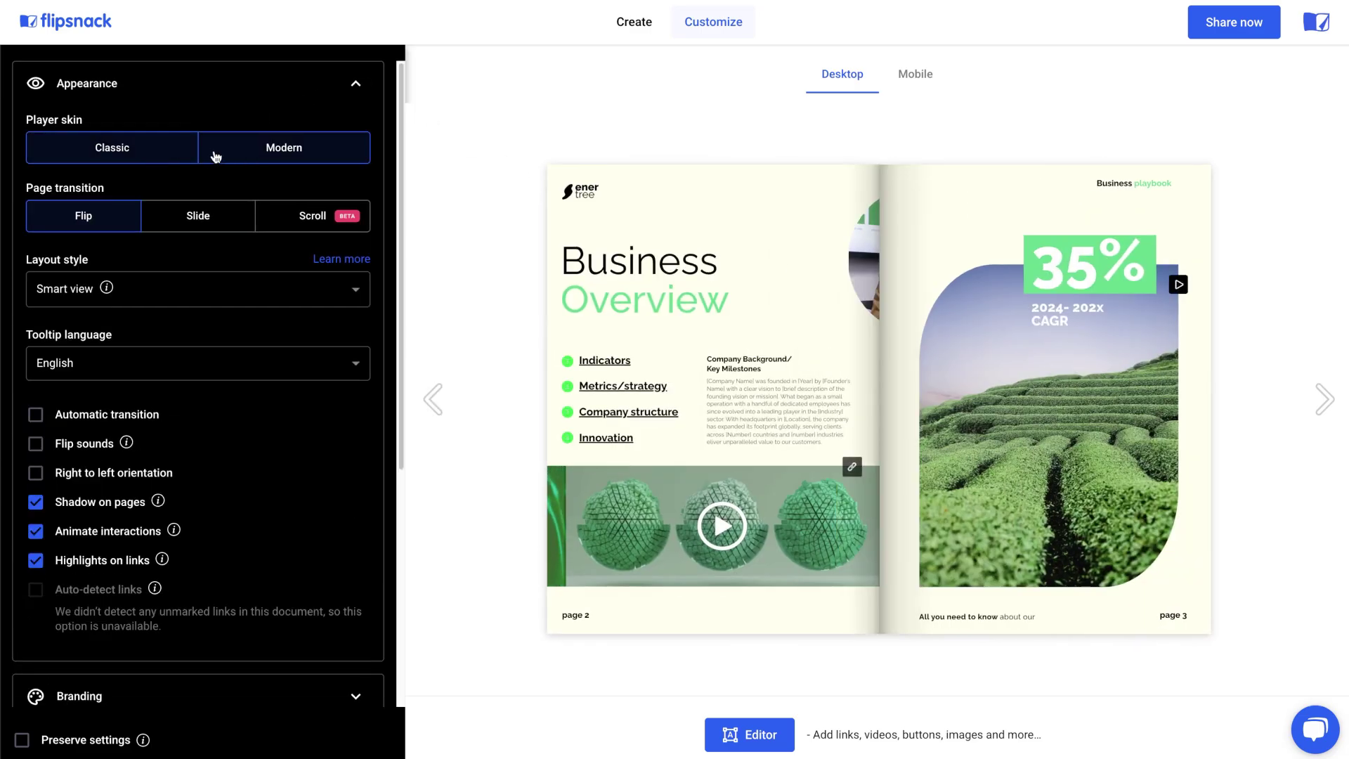
Use the modern player skin, keeping the Flip transition and Smart view layout
{"action": "left_click", "coordinate": [271, 156]}
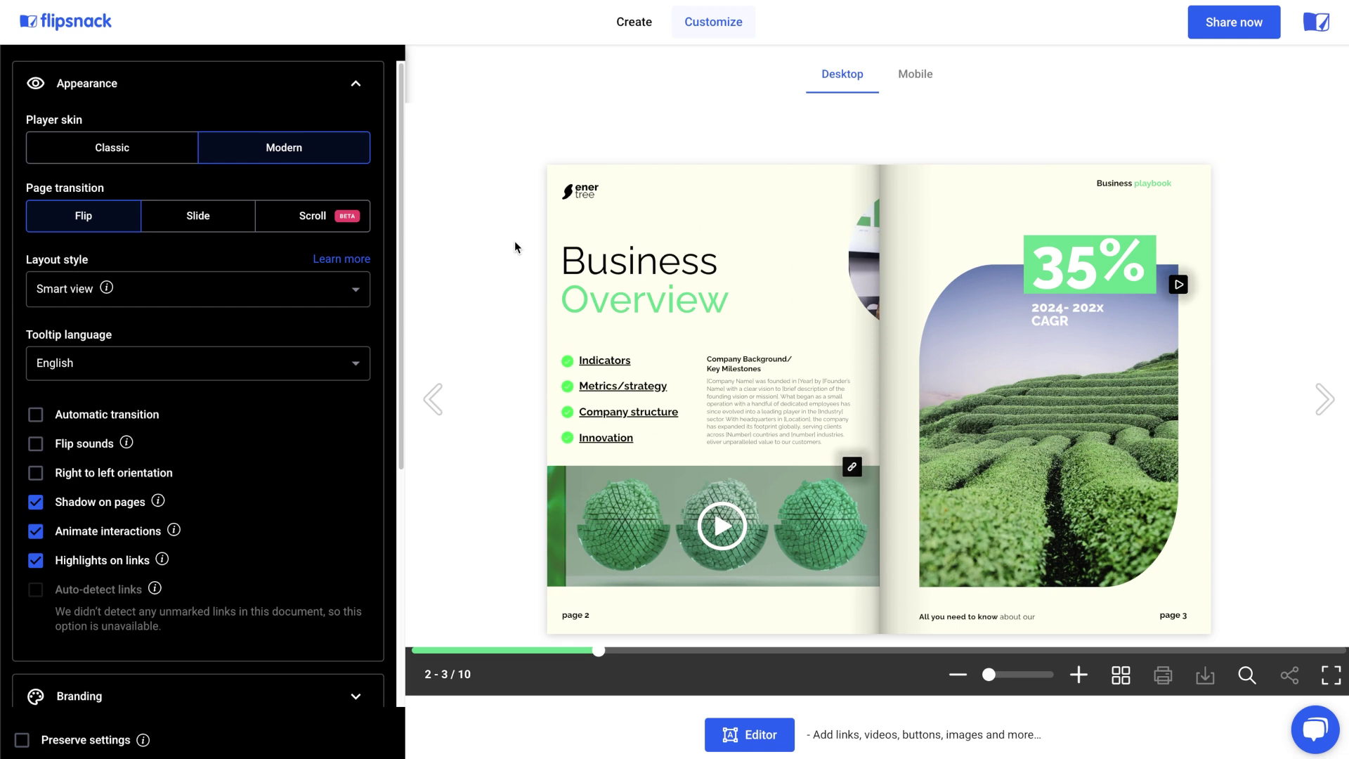
{"action": "left_click", "coordinate": [196, 224]}
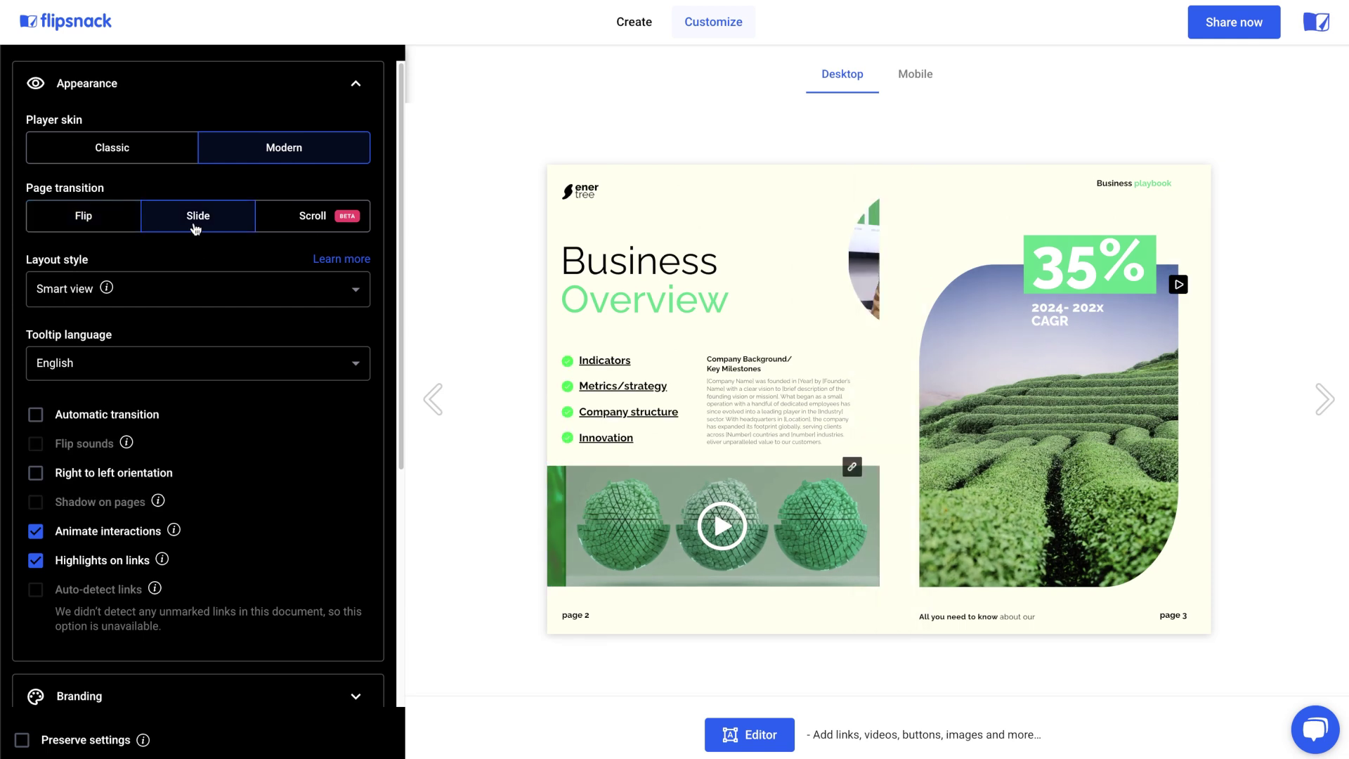
{"action": "left_click", "coordinate": [304, 224]}
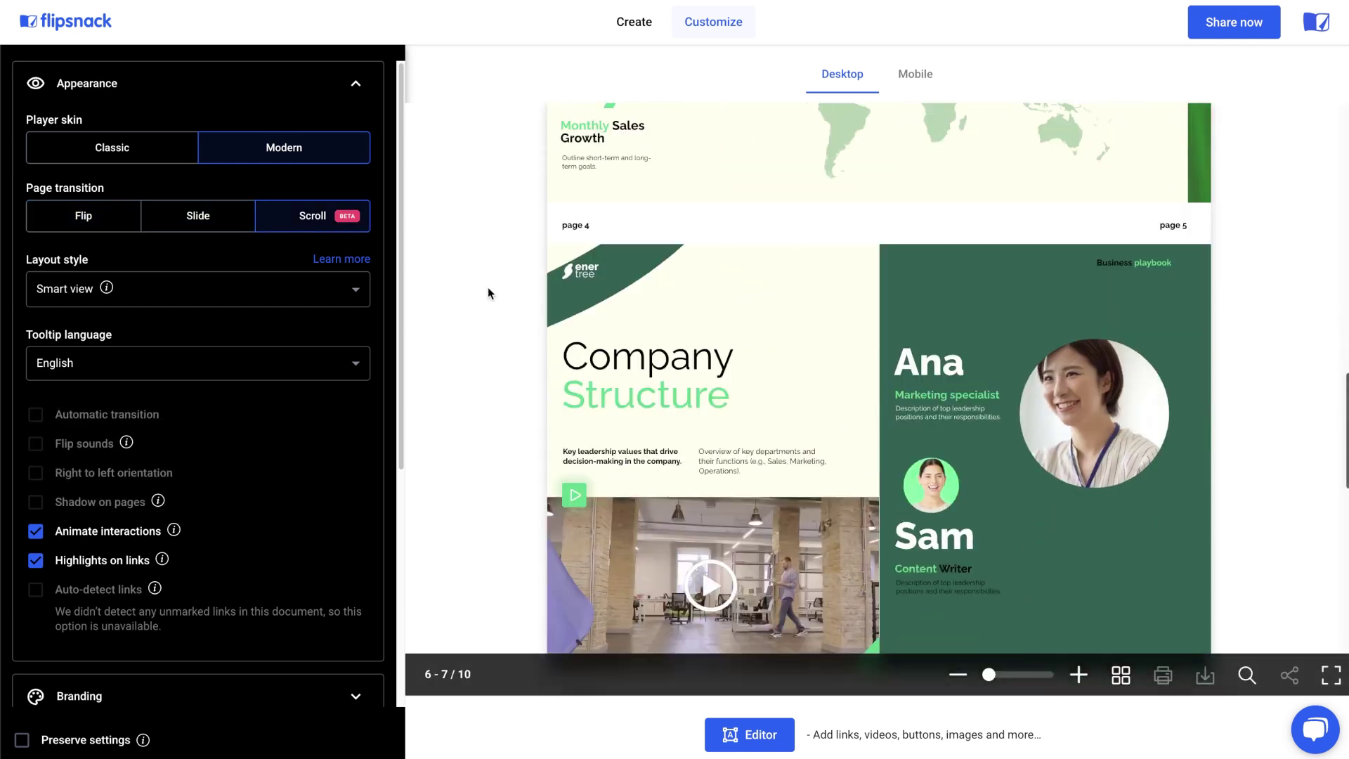
{"action": "left_click", "coordinate": [110, 217]}
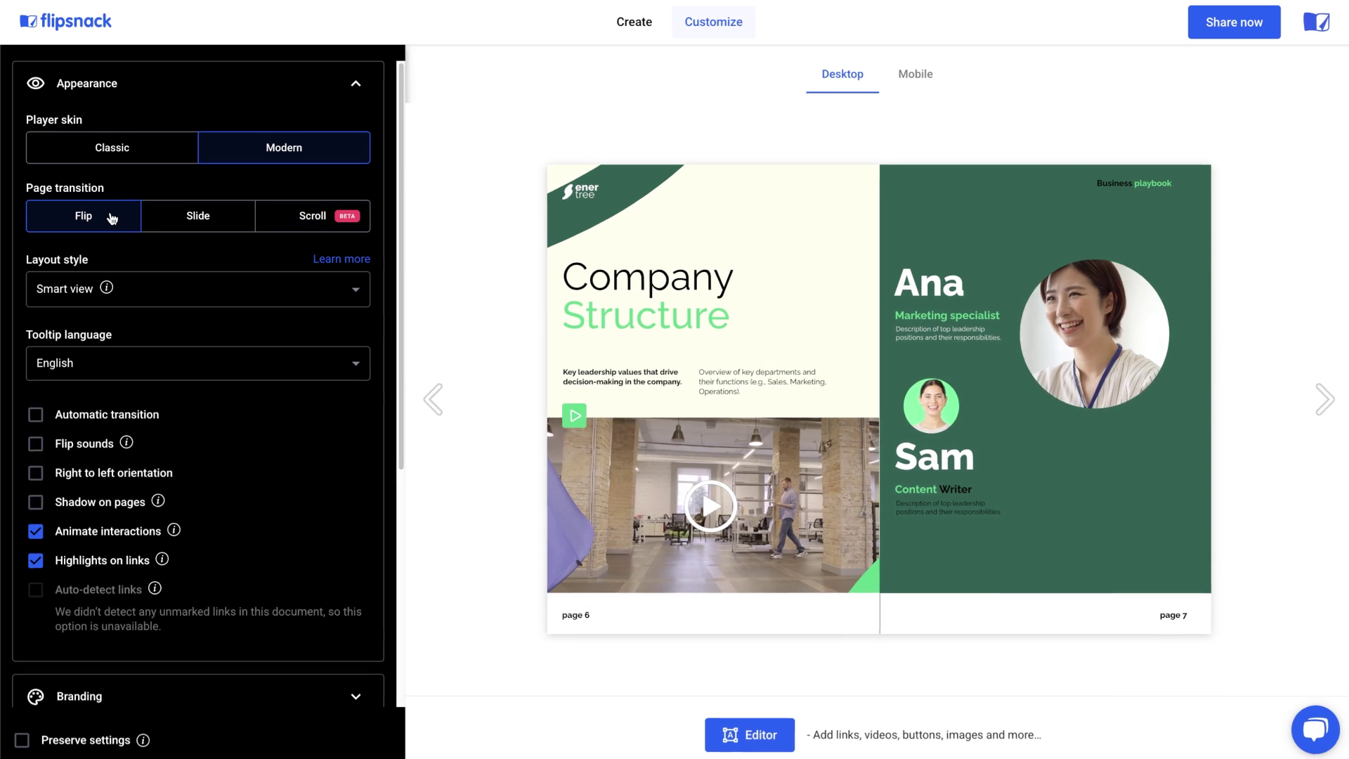
{"action": "left_click", "coordinate": [147, 289]}
{"action": "left_click", "coordinate": [134, 340]}
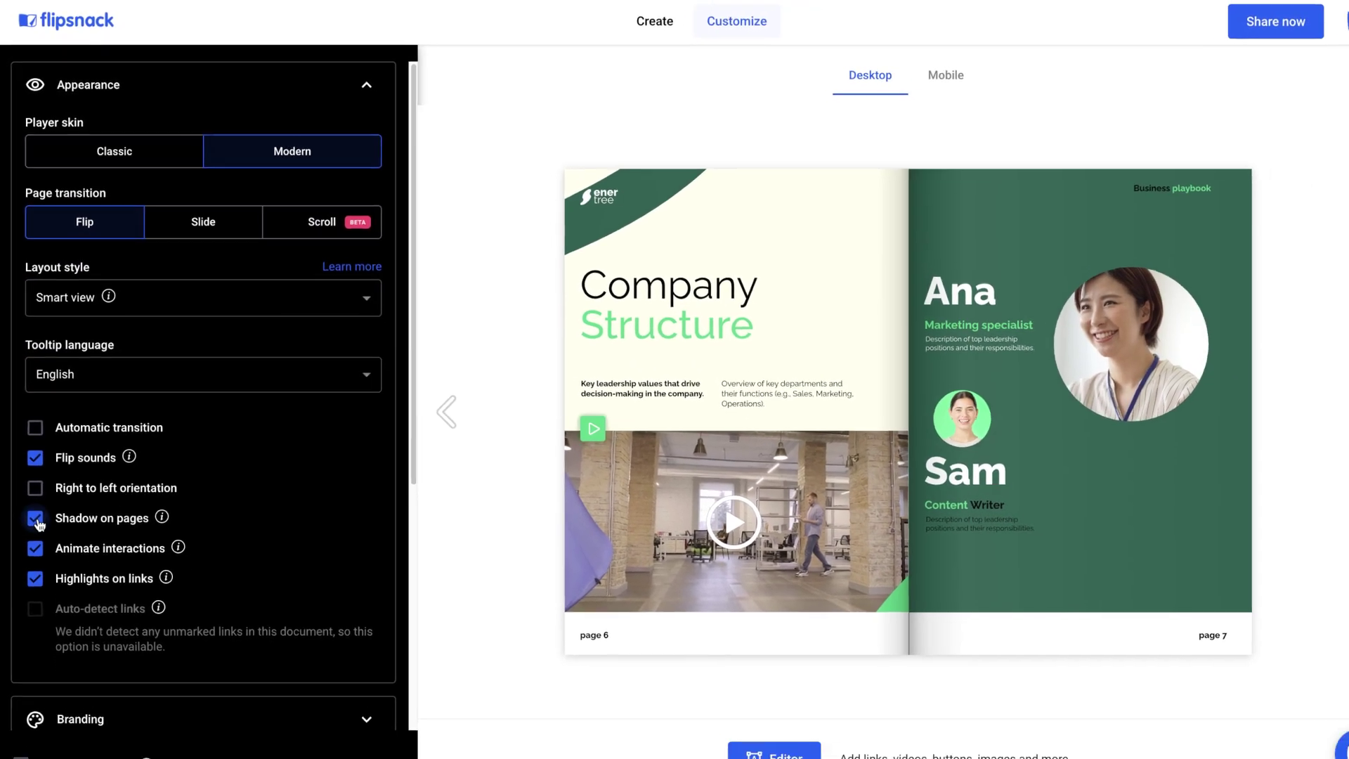
Turn on page shadows and flip the preview back to pages 2–3
{"action": "left_click", "coordinate": [37, 503]}
{"action": "left_click", "coordinate": [433, 401]}
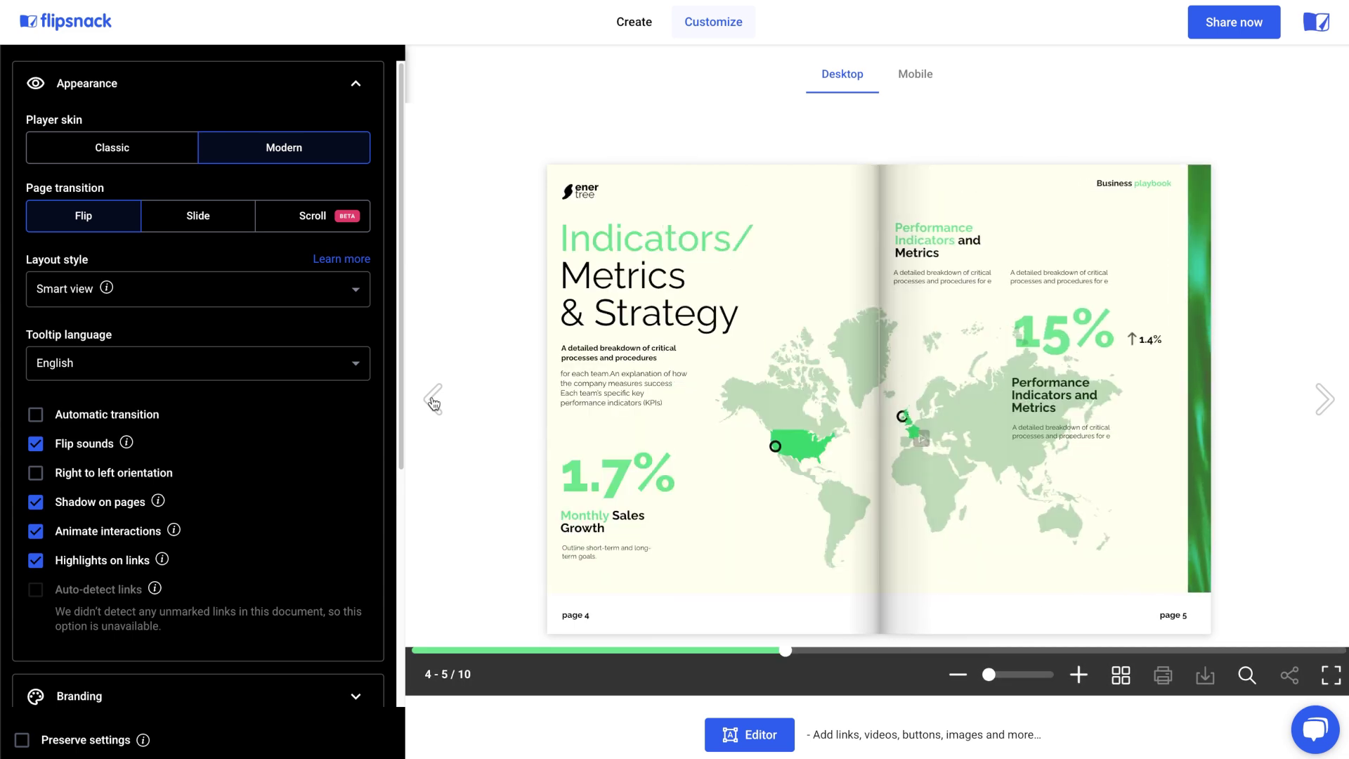
{"action": "left_click", "coordinate": [432, 401]}
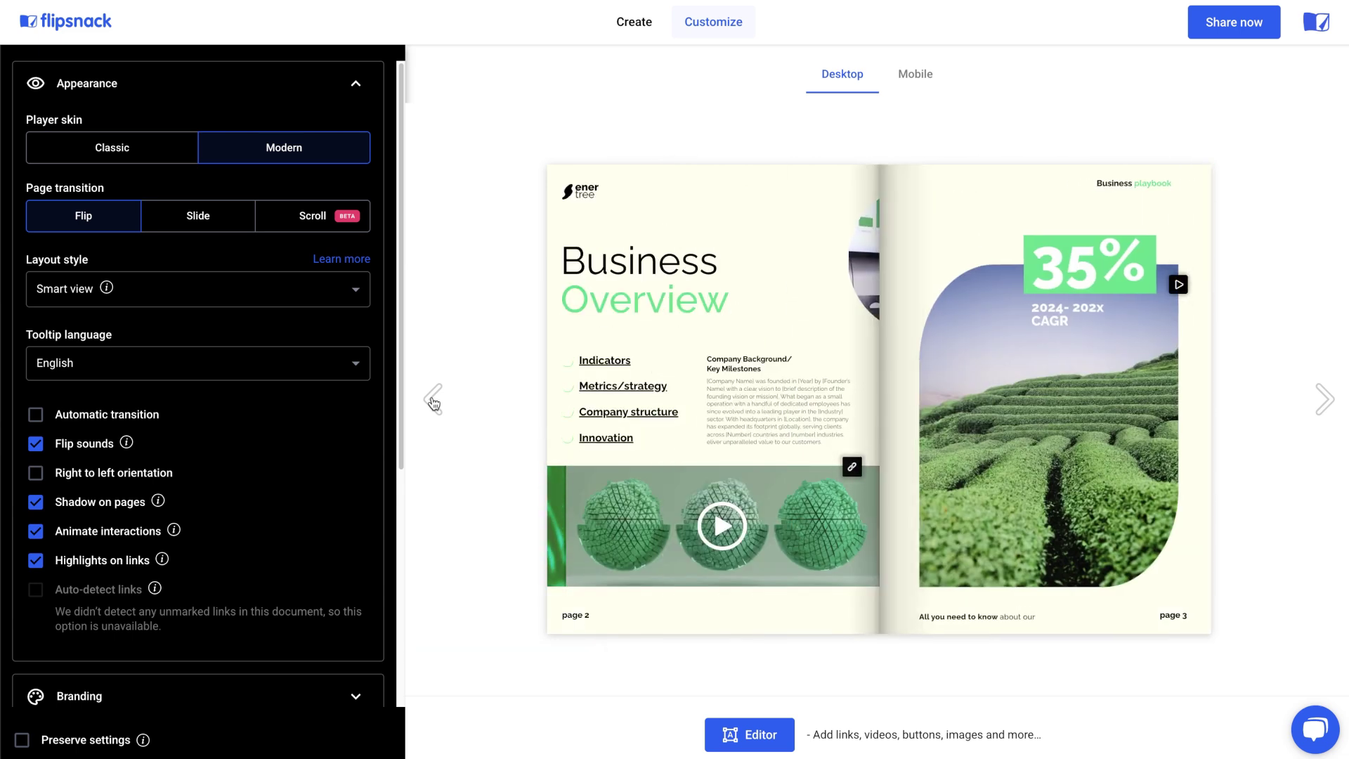
{"action": "left_click", "coordinate": [286, 83]}
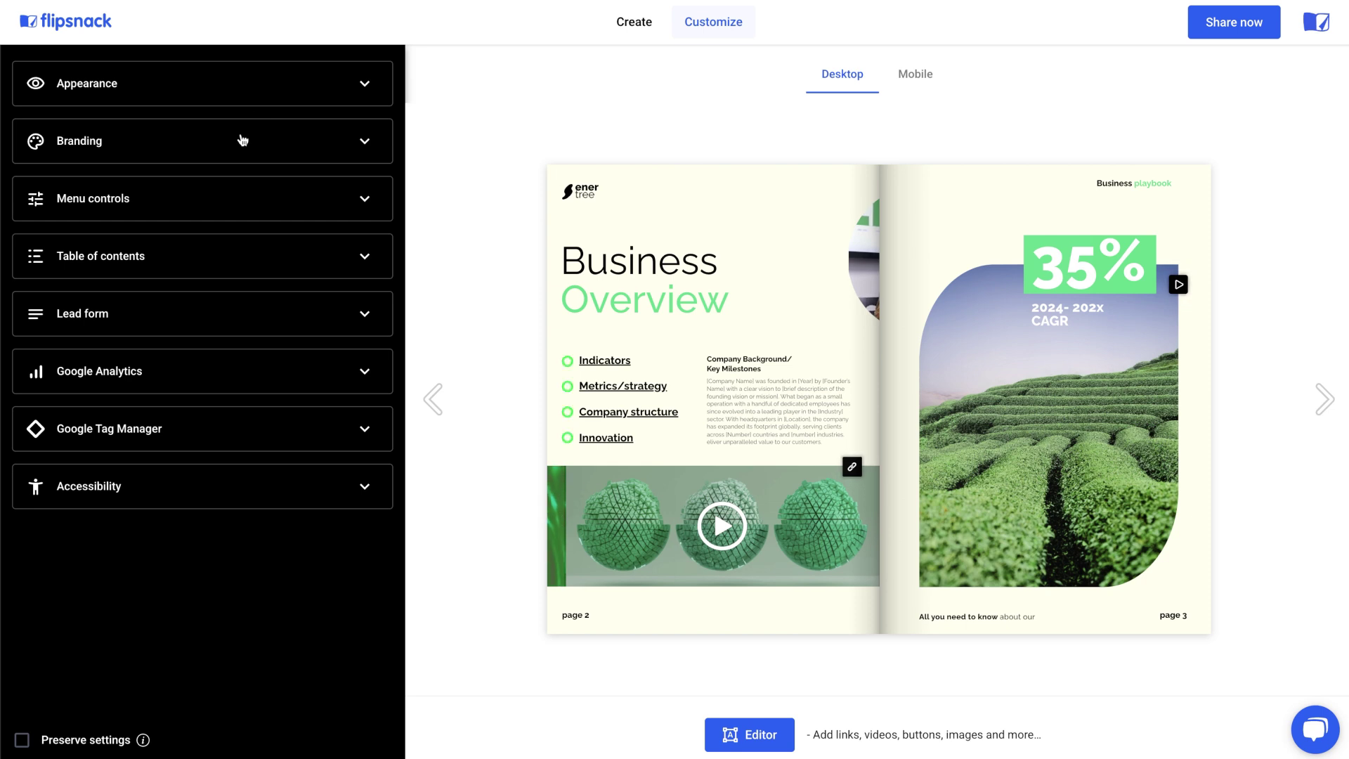
Add the saved enertree brand logo to the flipbook player
{"action": "left_click", "coordinate": [243, 141]}
{"action": "left_click", "coordinate": [36, 184]}
{"action": "left_click", "coordinate": [94, 219]}
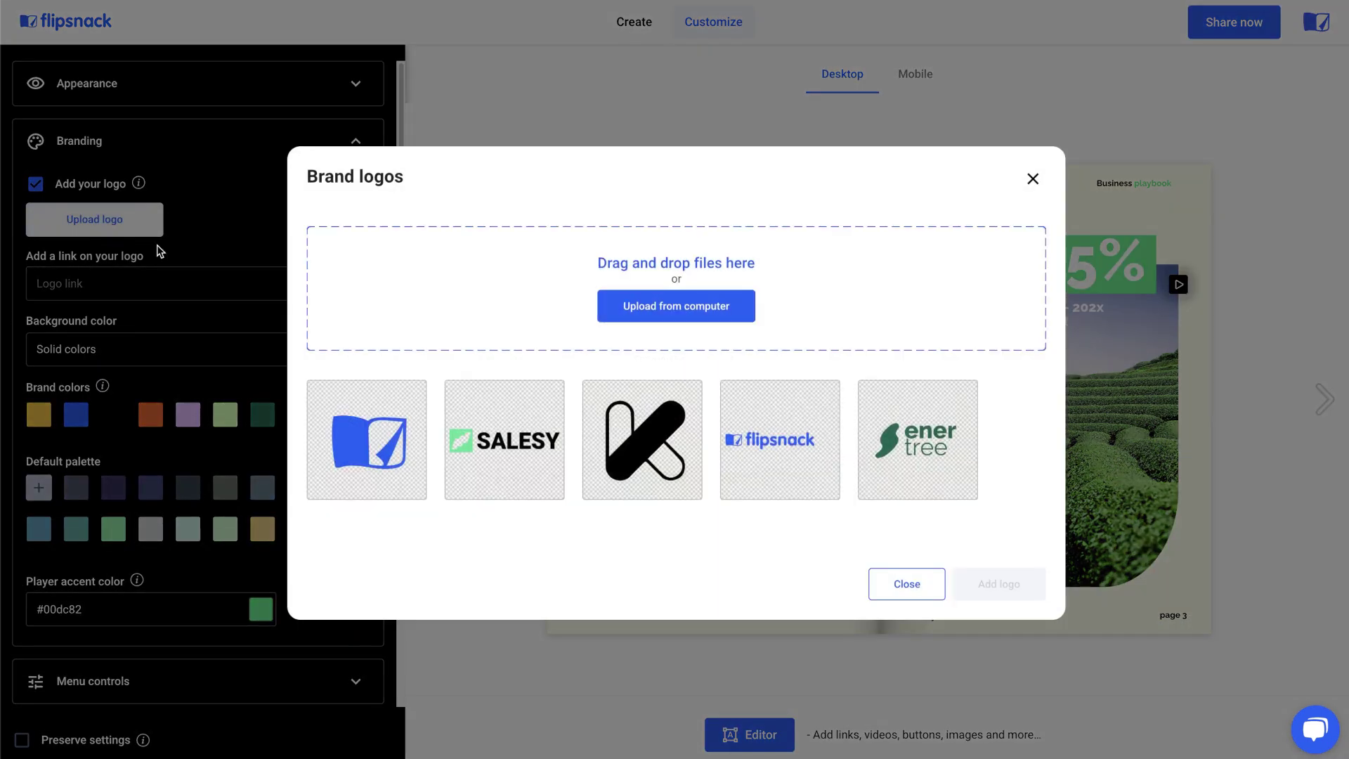
{"action": "left_click", "coordinate": [917, 448]}
{"action": "left_click", "coordinate": [999, 583]}
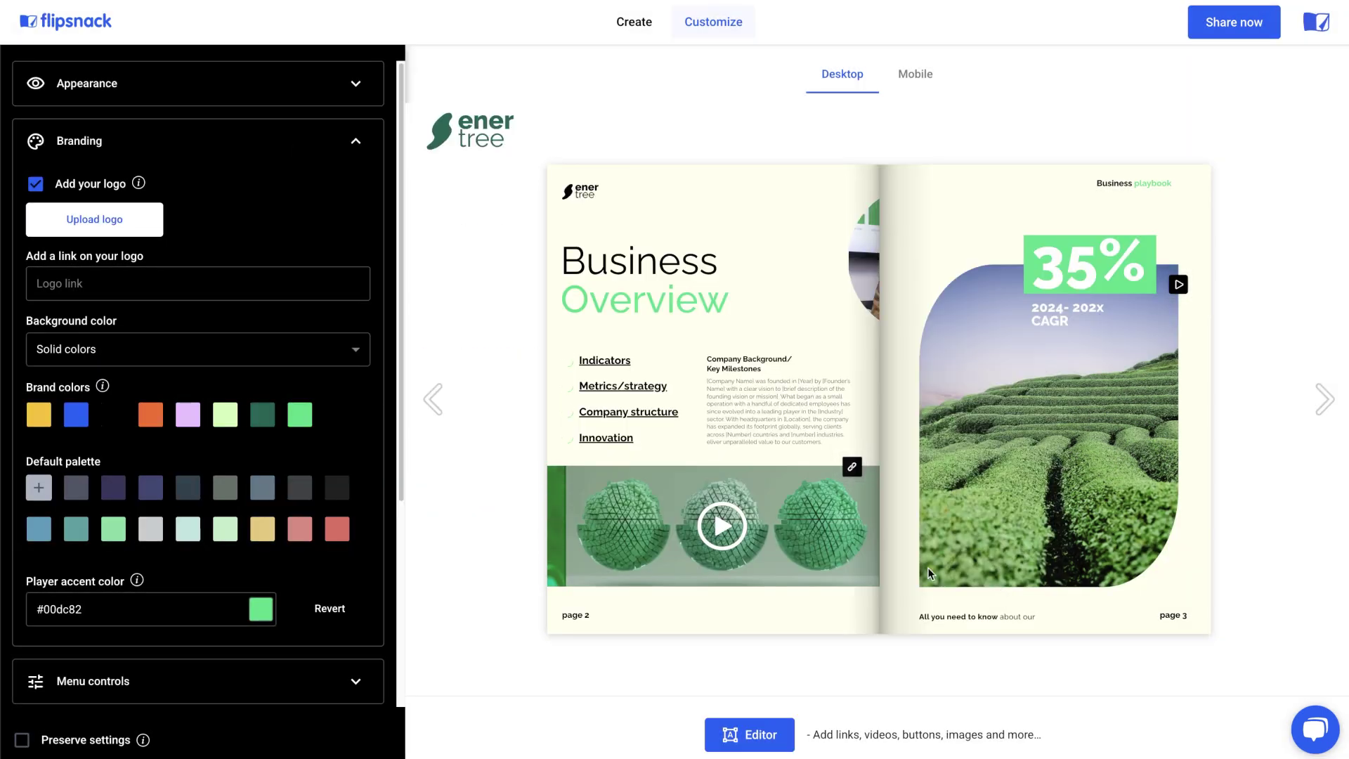
Set the flipbook background to a light green brand colour
{"action": "left_click", "coordinate": [263, 422]}
{"action": "left_click", "coordinate": [298, 422]}
{"action": "left_click", "coordinate": [226, 419]}
{"action": "left_click", "coordinate": [156, 455]}
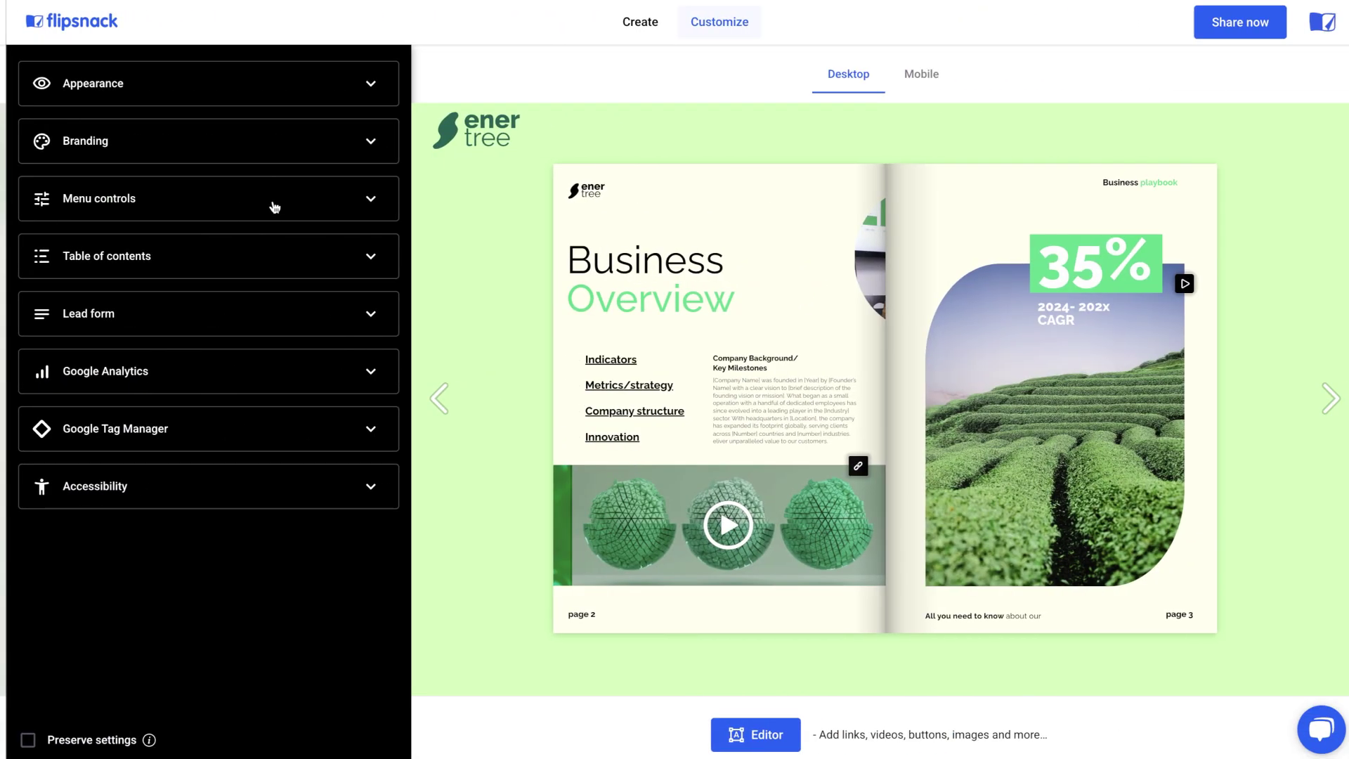
{"action": "left_click", "coordinate": [273, 207]}
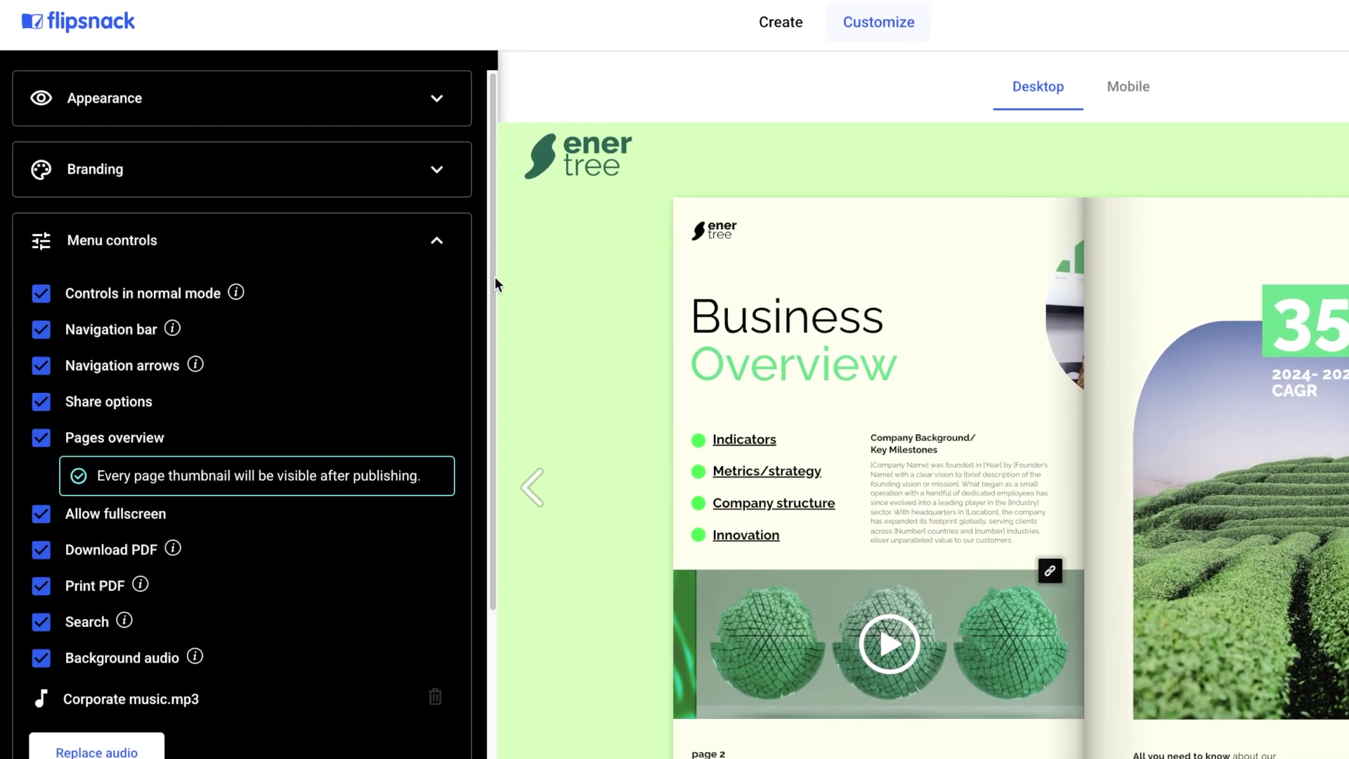
Activate the table of contents, then use it to open Indicators/Metrics&strategy
{"action": "left_click", "coordinate": [304, 200]}
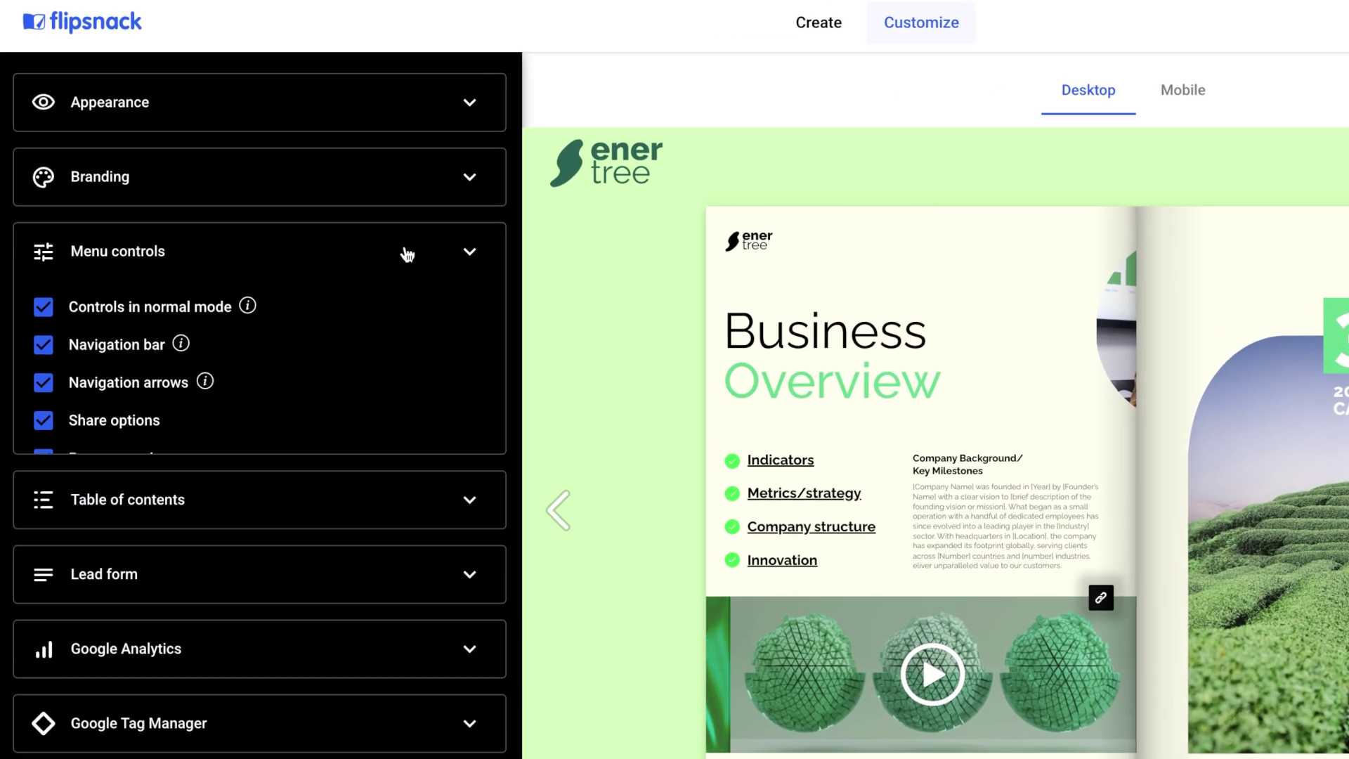
{"action": "left_click", "coordinate": [302, 330]}
{"action": "left_click", "coordinate": [50, 383]}
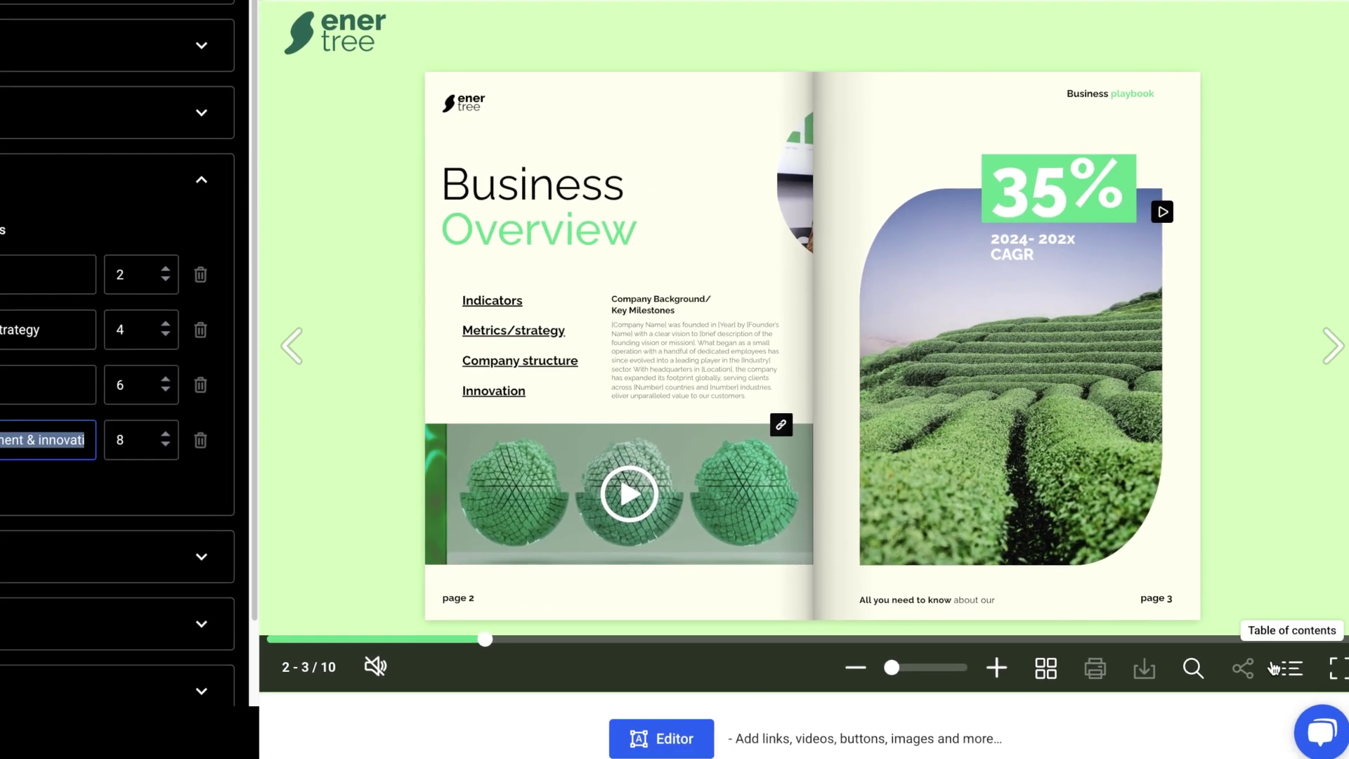
{"action": "left_click", "coordinate": [1282, 668]}
{"action": "left_click", "coordinate": [1244, 518]}
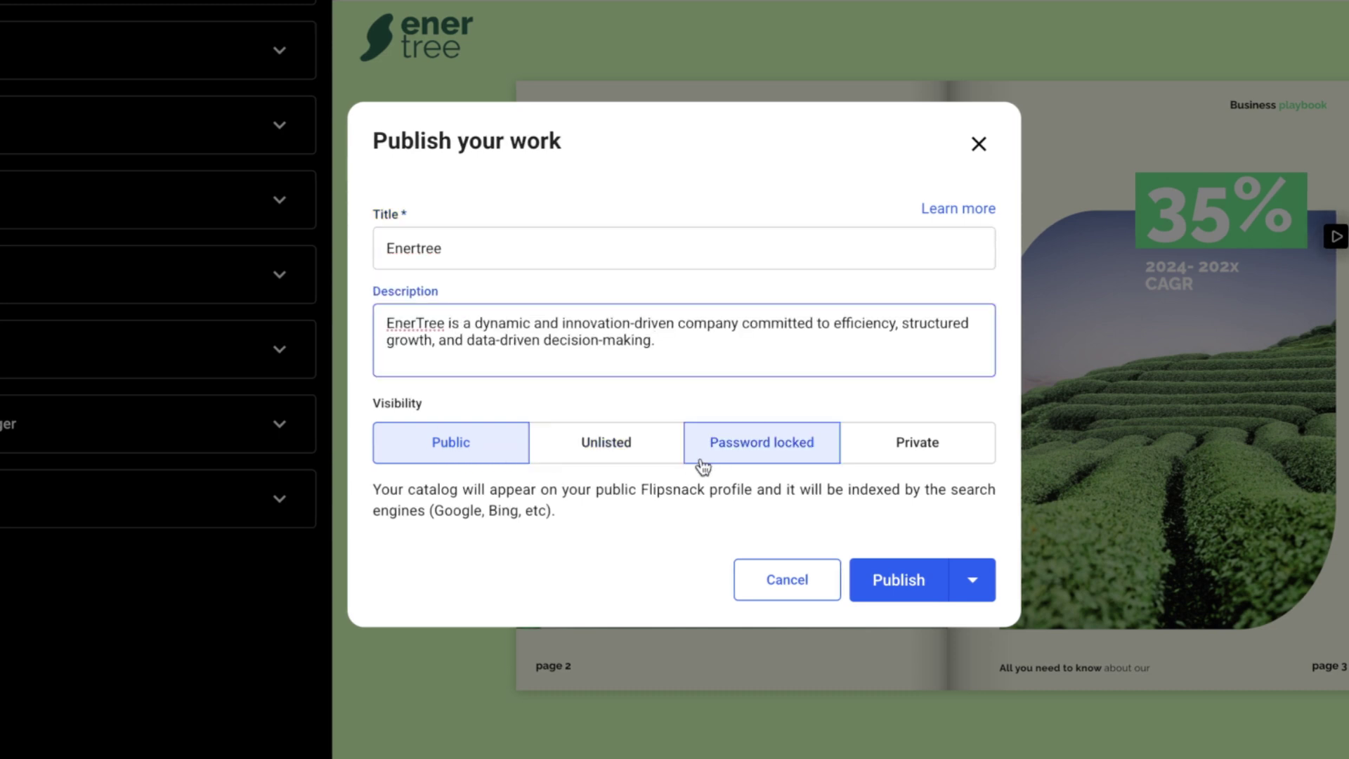
Make Enertree private with email access and schedule it for February 26, 2025
{"action": "left_click", "coordinate": [895, 443]}
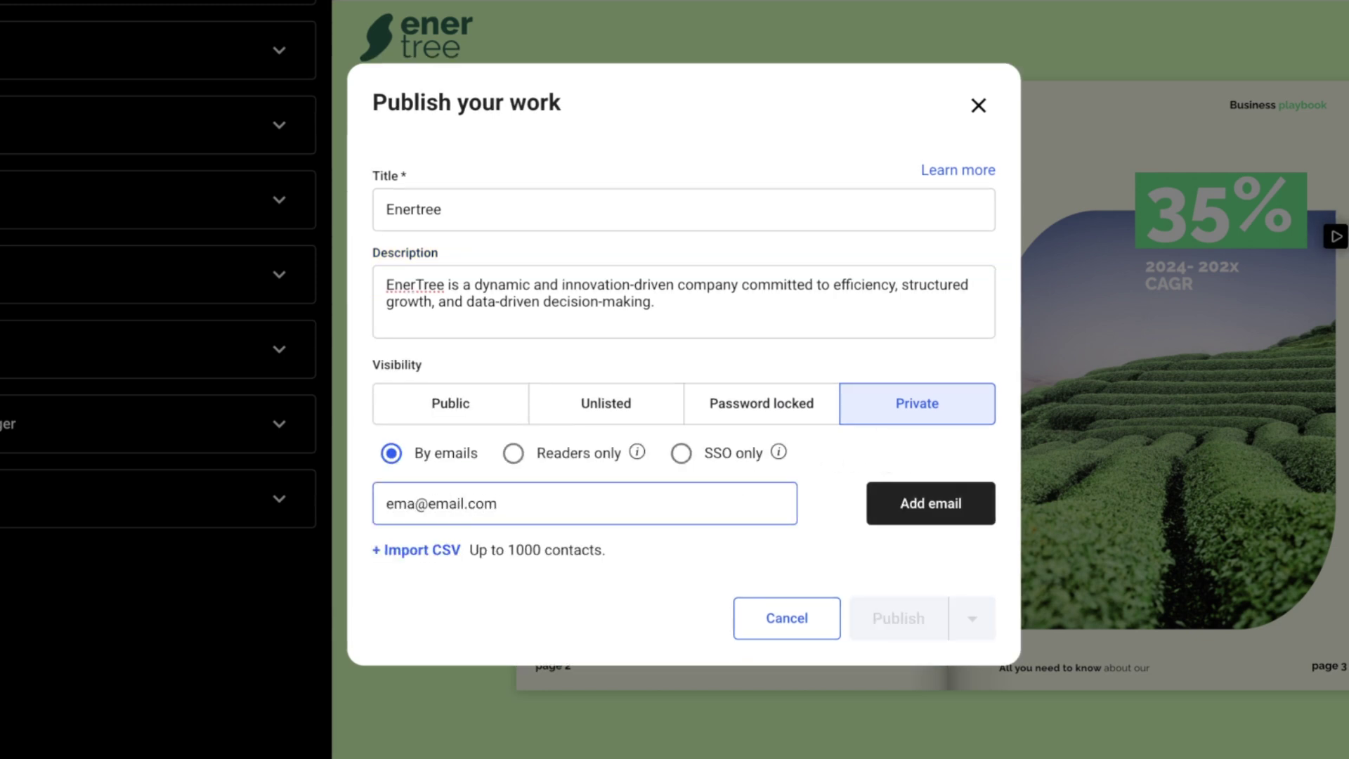
{"action": "left_click", "coordinate": [896, 503]}
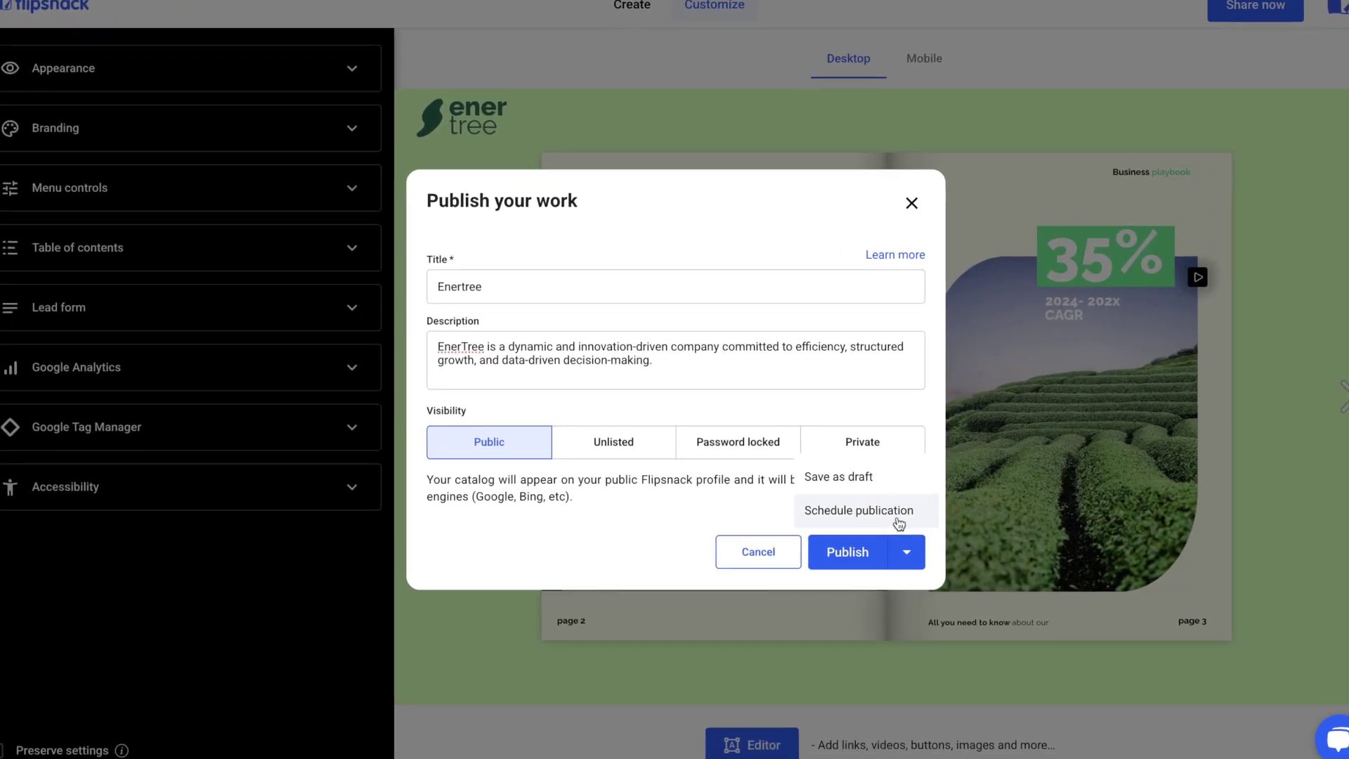
{"action": "left_click", "coordinate": [892, 511]}
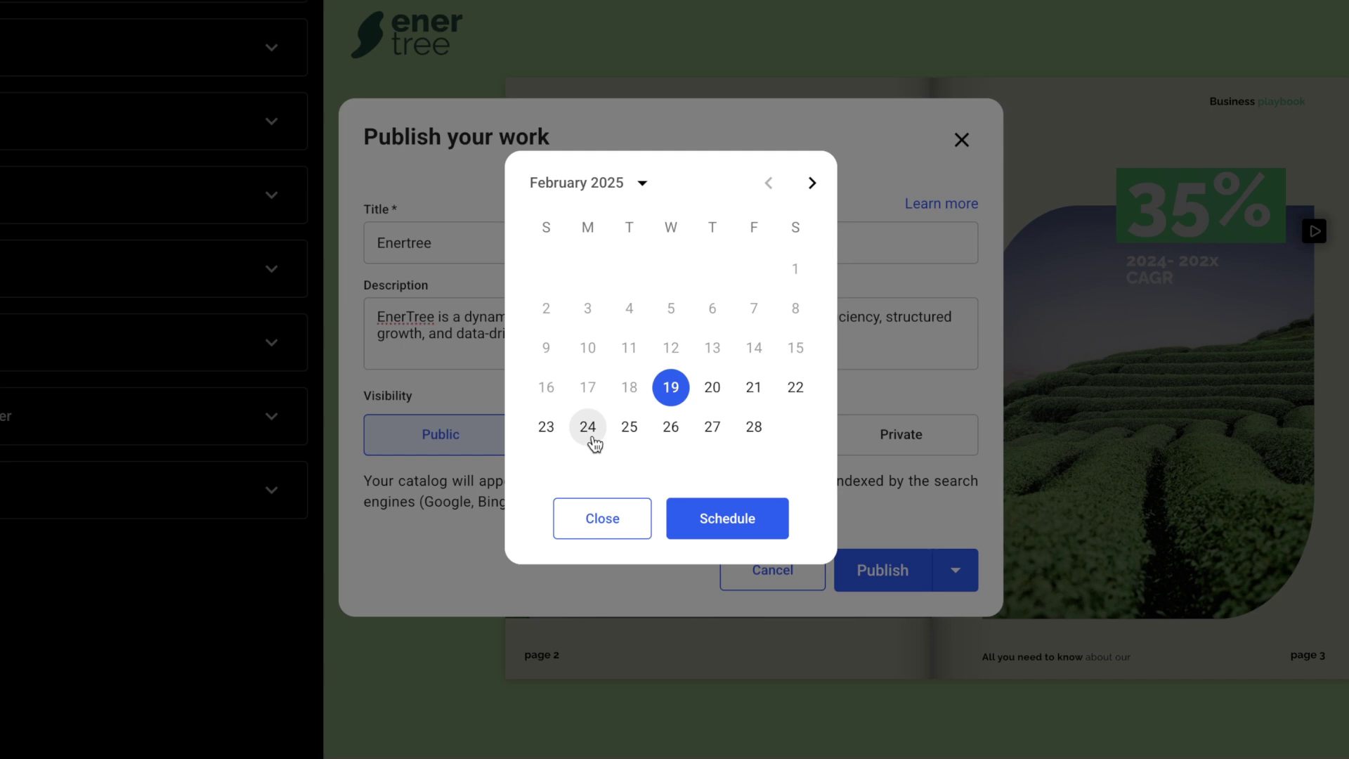
{"action": "left_click", "coordinate": [725, 527]}
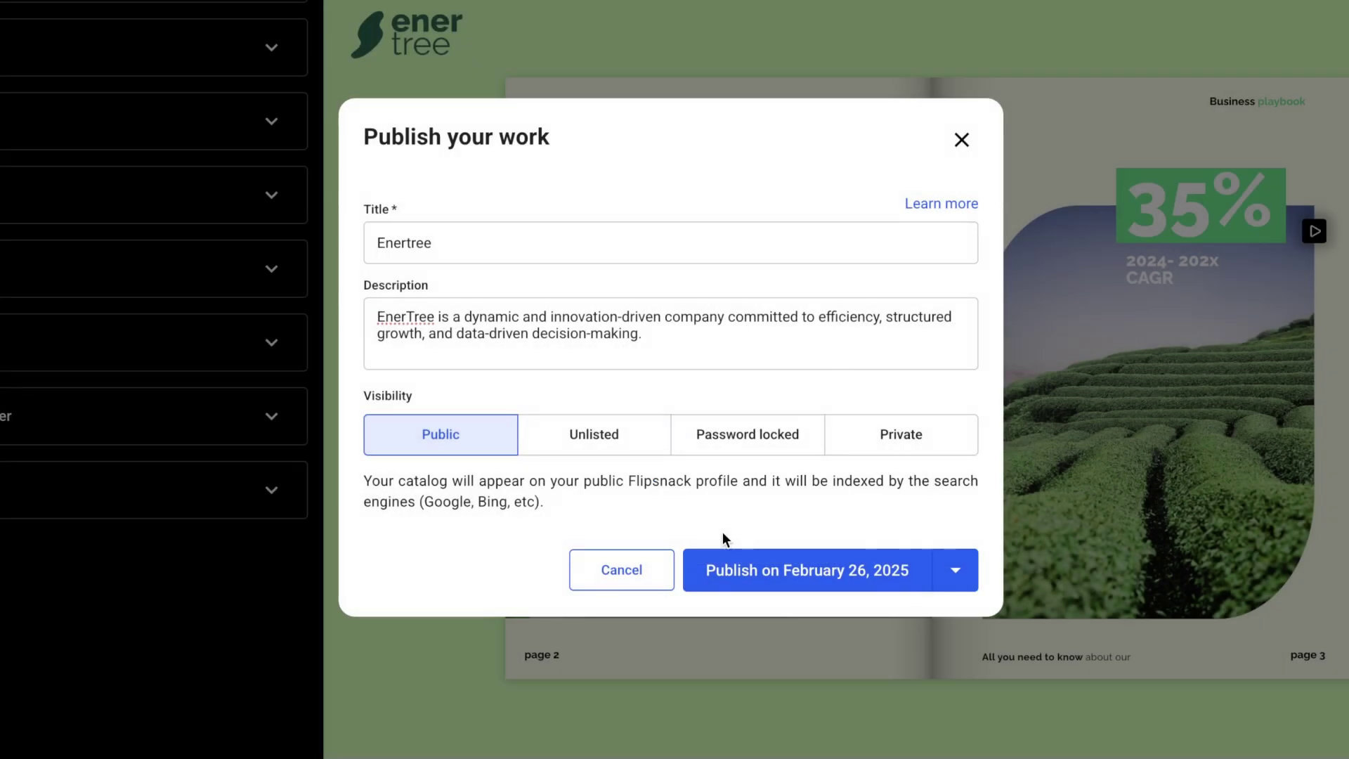
Set visibility to Private and restrict access to SSO only, after trying Readers only
{"action": "left_click", "coordinate": [858, 449]}
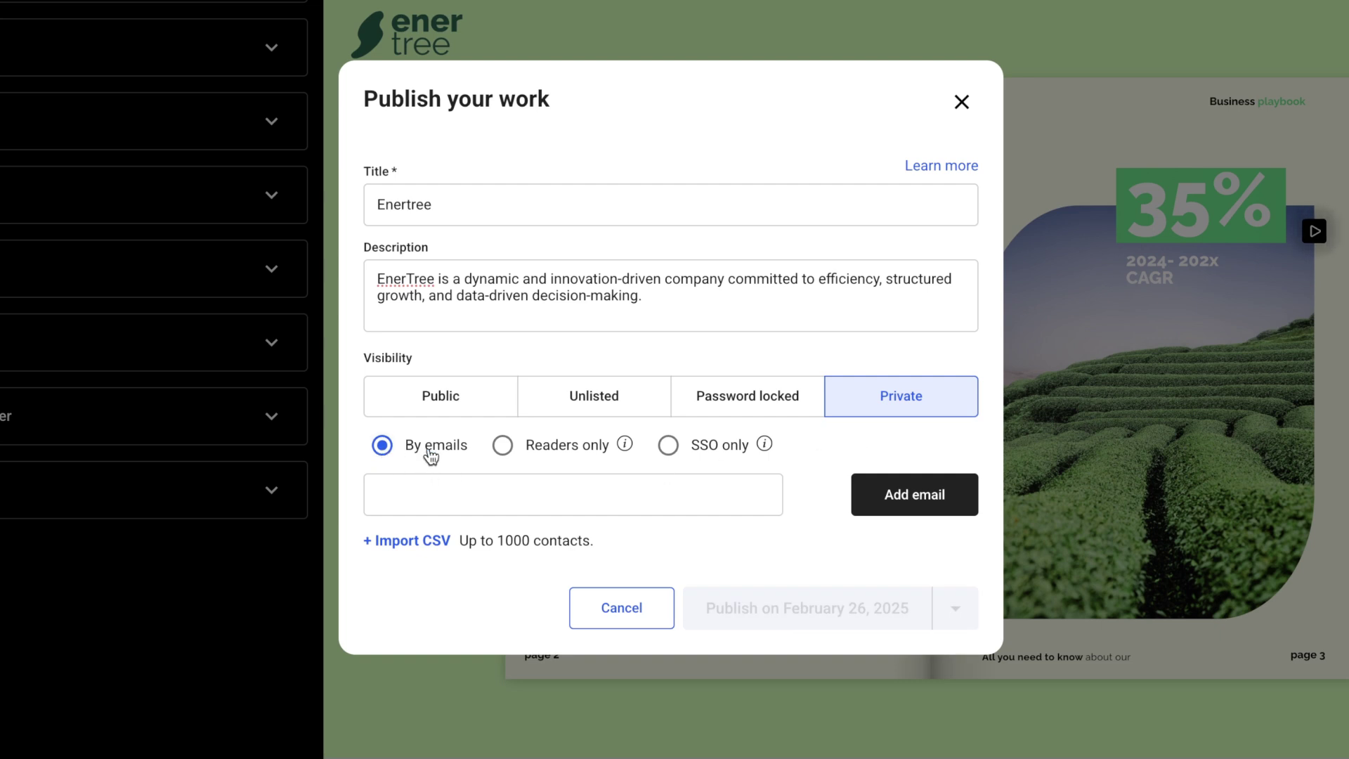
{"action": "left_click", "coordinate": [503, 445]}
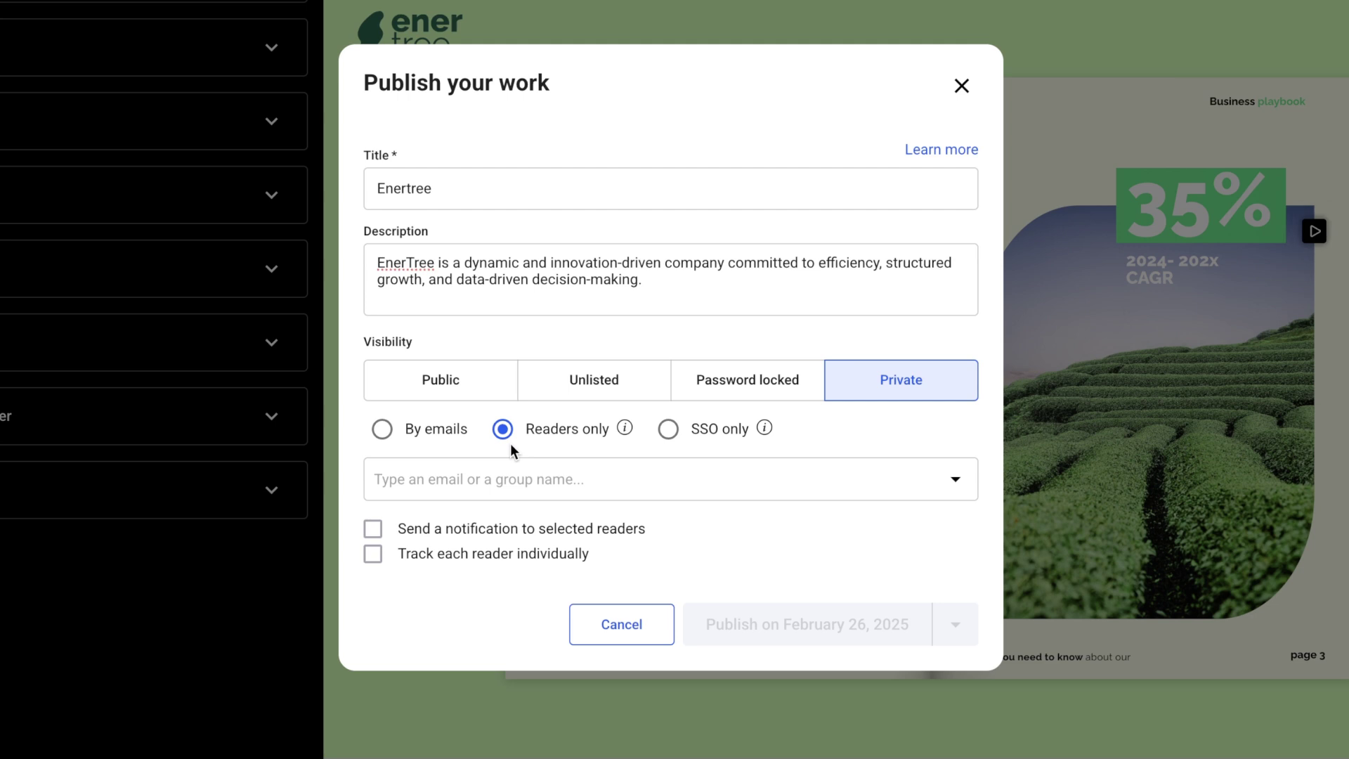
{"action": "left_click", "coordinate": [669, 431]}
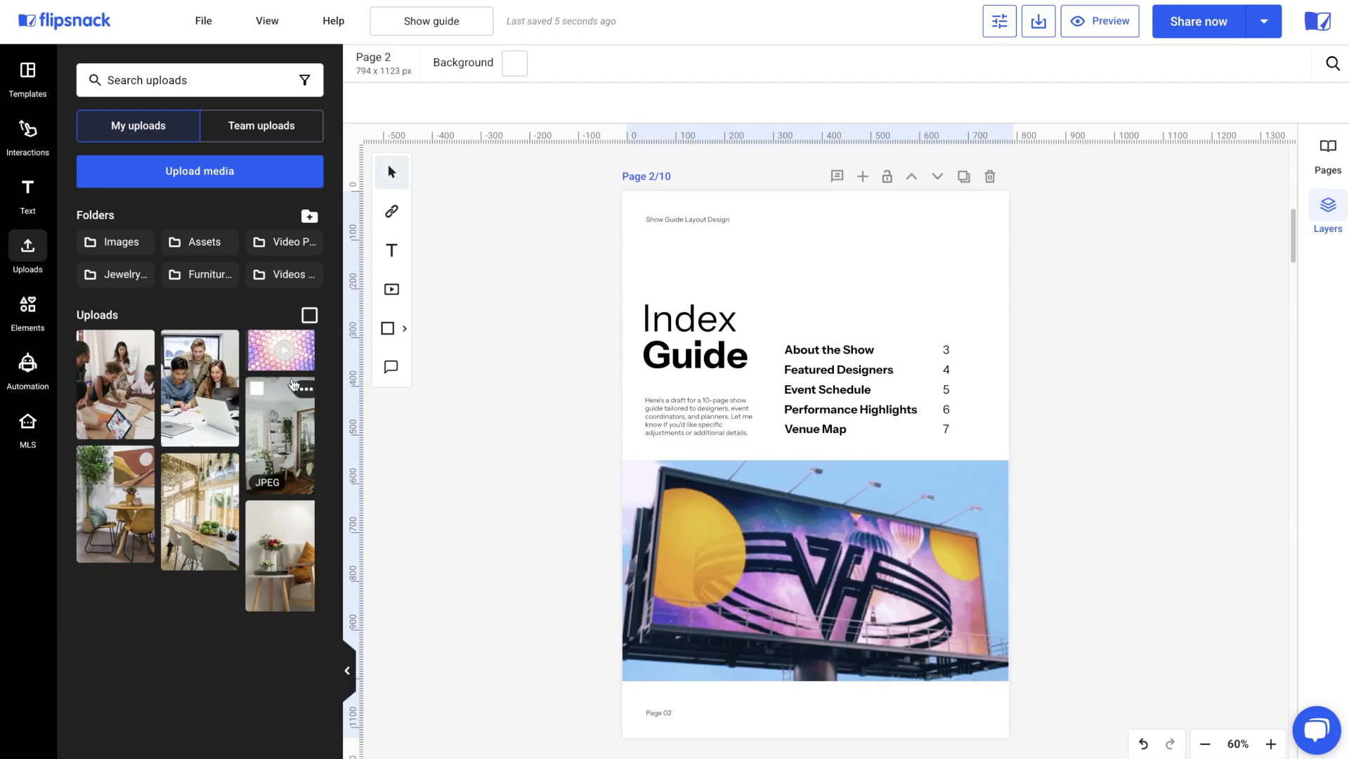
Drag the billboard video's corner handle on page 2 until it spans the full page width
{"action": "left_click_drag", "start_coordinate": [896, 609], "coordinate": [1031, 691]}
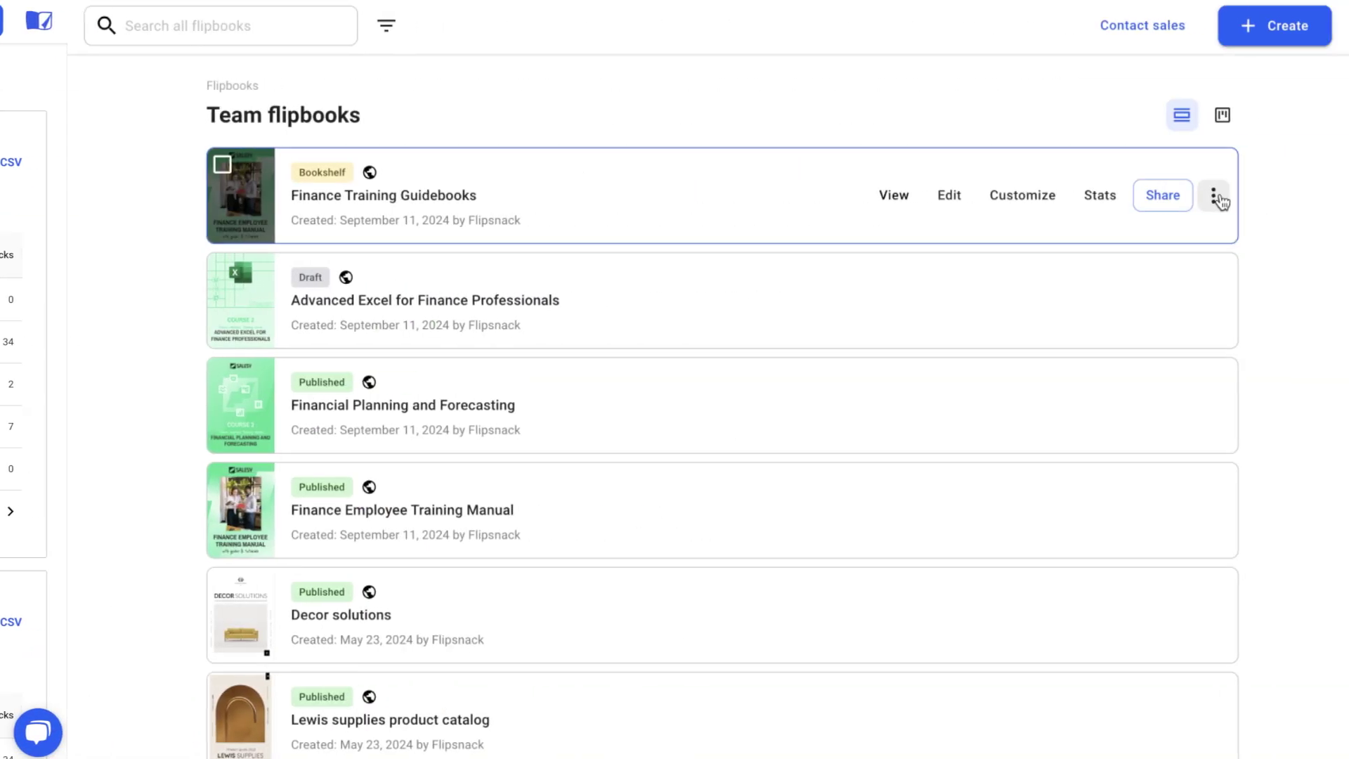
Show Stats for the Finance Training Guidebooks bookshelf, then for its Finance Employee Training Manual
{"action": "left_click", "coordinate": [1215, 197]}
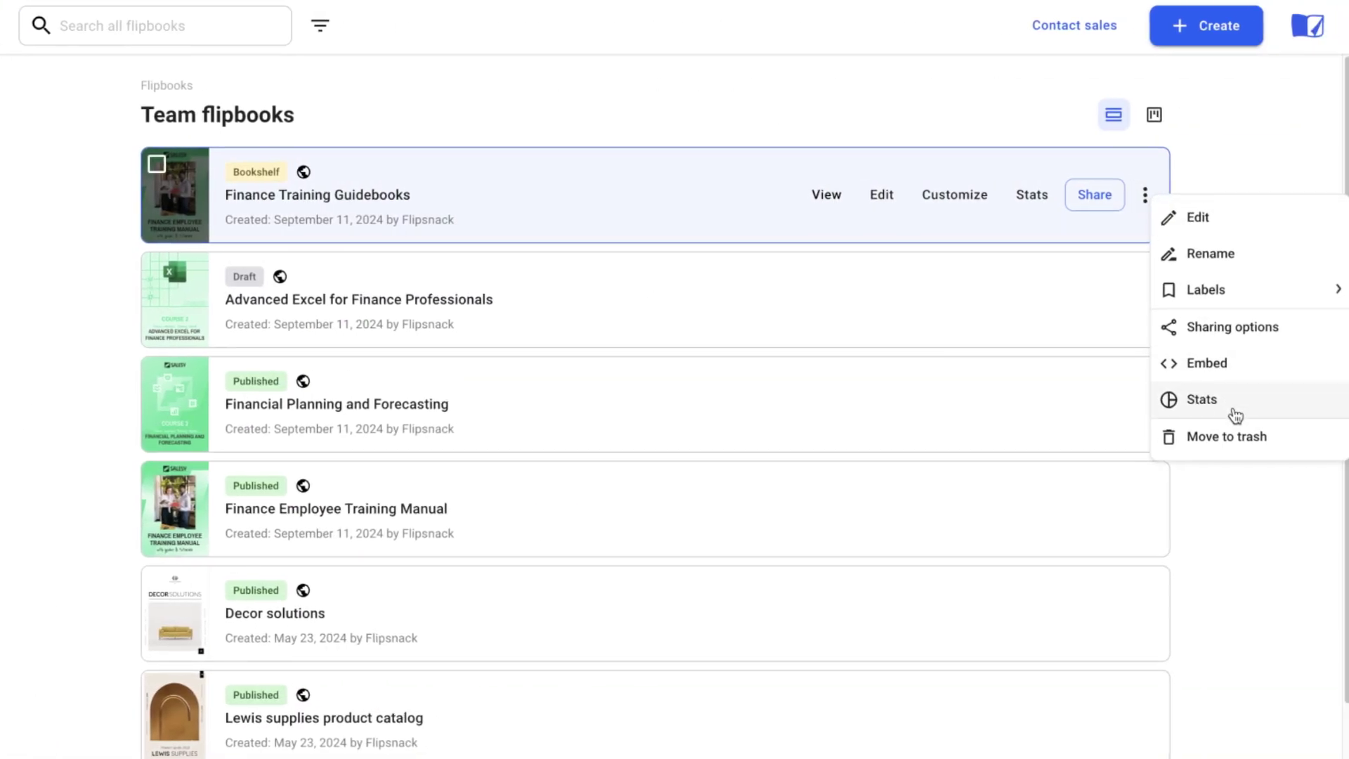
{"action": "left_click", "coordinate": [1233, 400]}
{"action": "scroll", "coordinate": [791, 422], "scroll_direction": "down", "scroll_amount": 2}
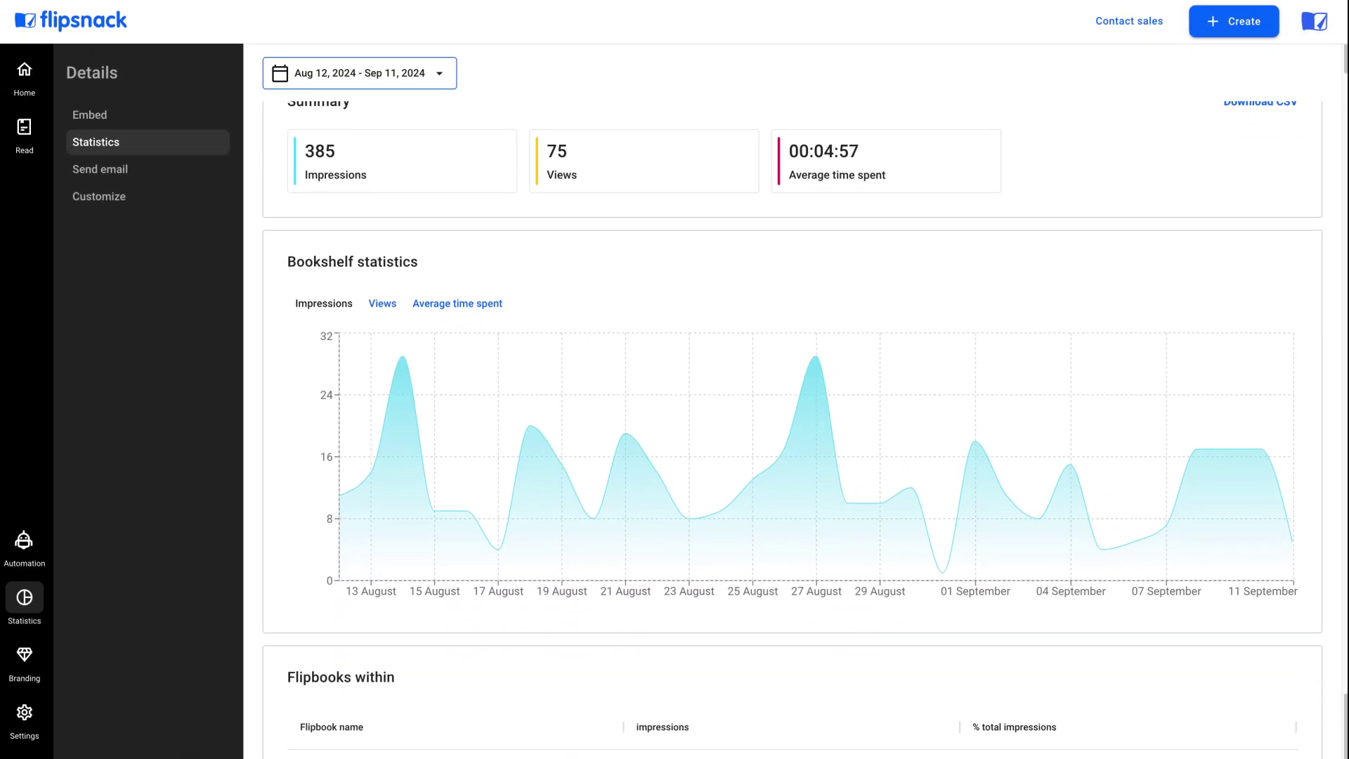
{"action": "scroll", "coordinate": [790, 422], "scroll_direction": "down", "scroll_amount": 2}
{"action": "scroll", "coordinate": [791, 422], "scroll_direction": "down", "scroll_amount": 2}
{"action": "scroll", "coordinate": [792, 422], "scroll_direction": "down", "scroll_amount": 2}
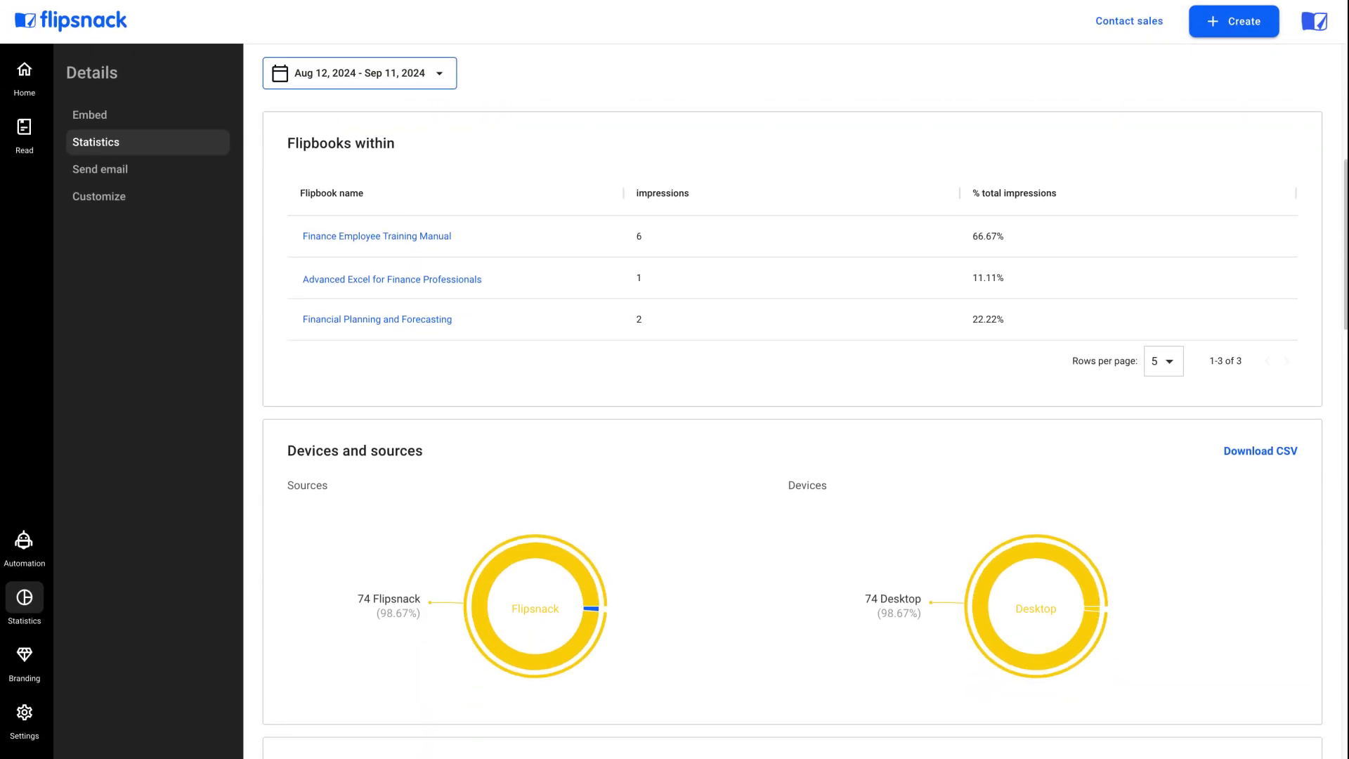
{"action": "left_click", "coordinate": [383, 232]}
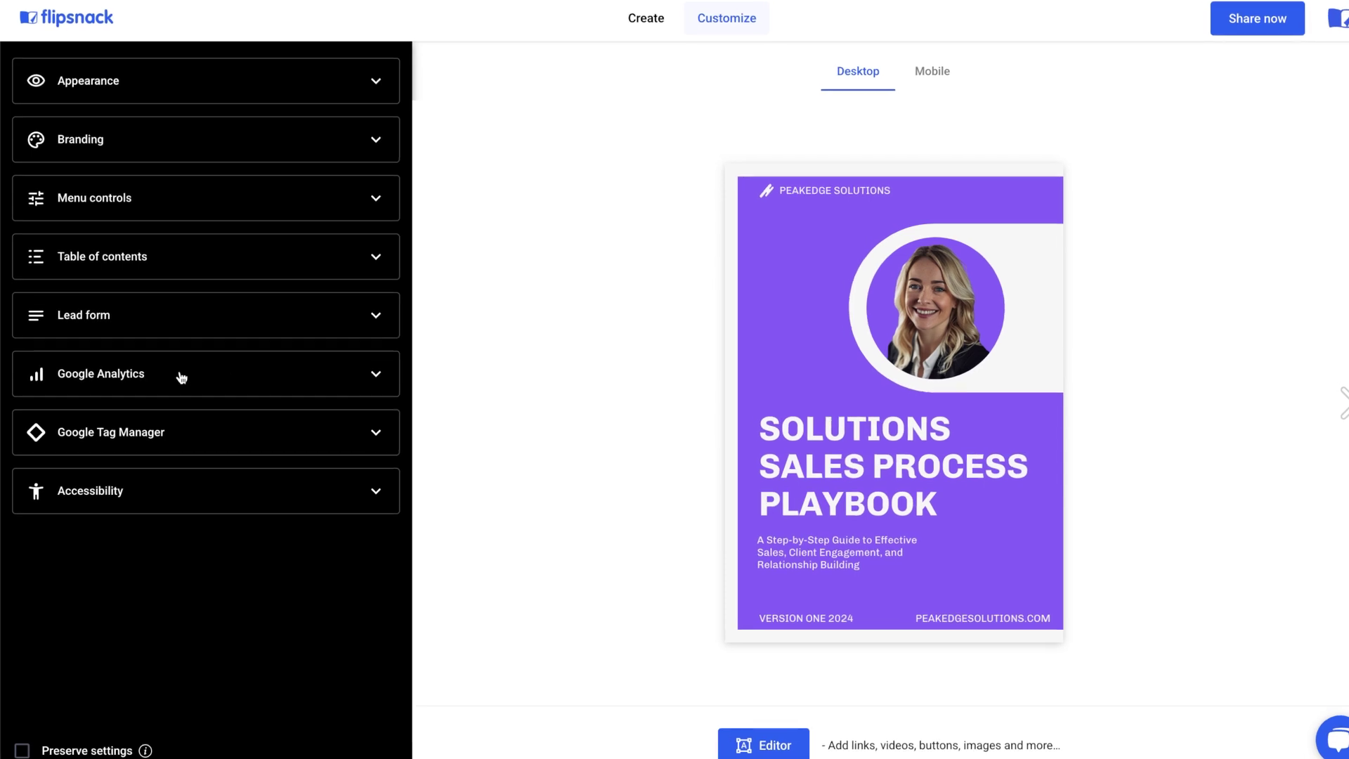
Expand the Google Analytics section in the sales playbook's Customize panel
{"action": "left_click", "coordinate": [227, 417]}
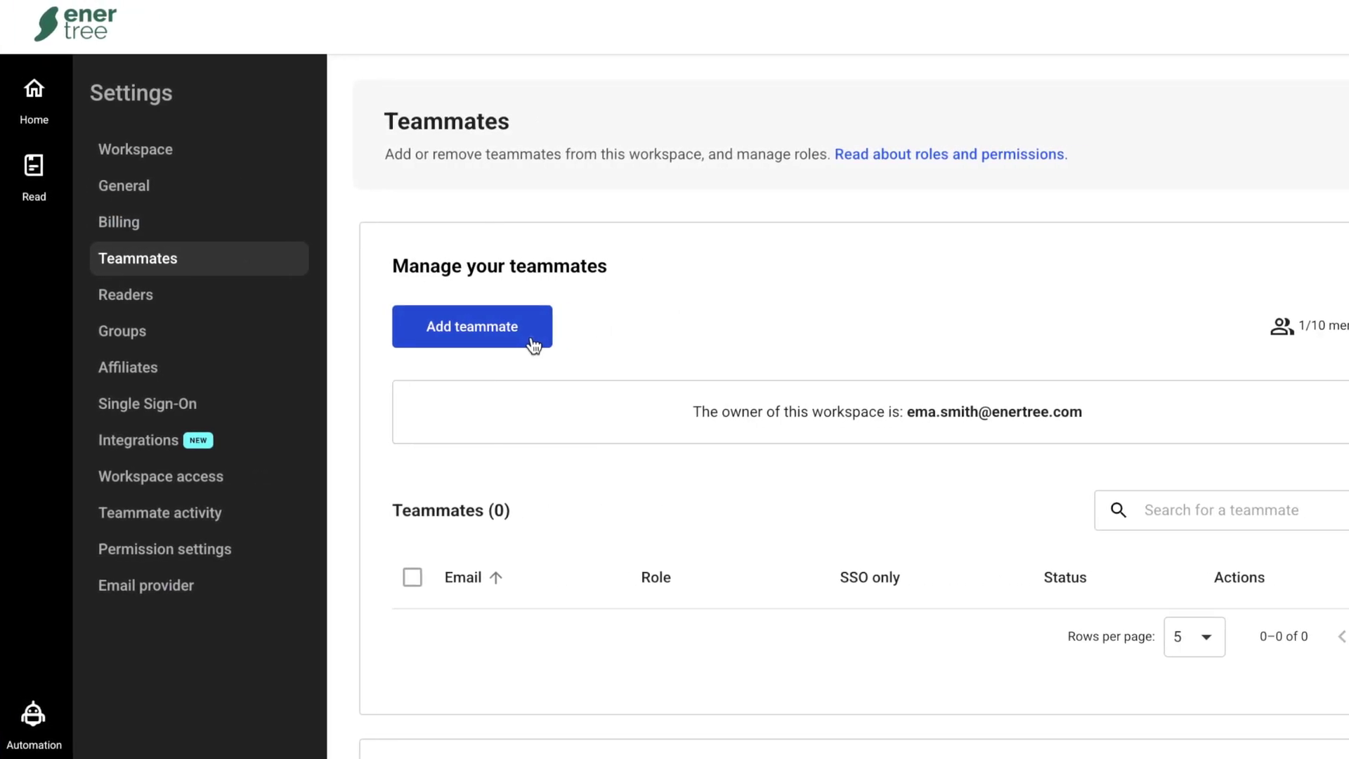
Start a new teammate, fill in their email, and bring up the Select a role list
{"action": "left_click", "coordinate": [535, 346]}
{"action": "left_click", "coordinate": [444, 360]}
{"action": "left_click", "coordinate": [661, 364]}
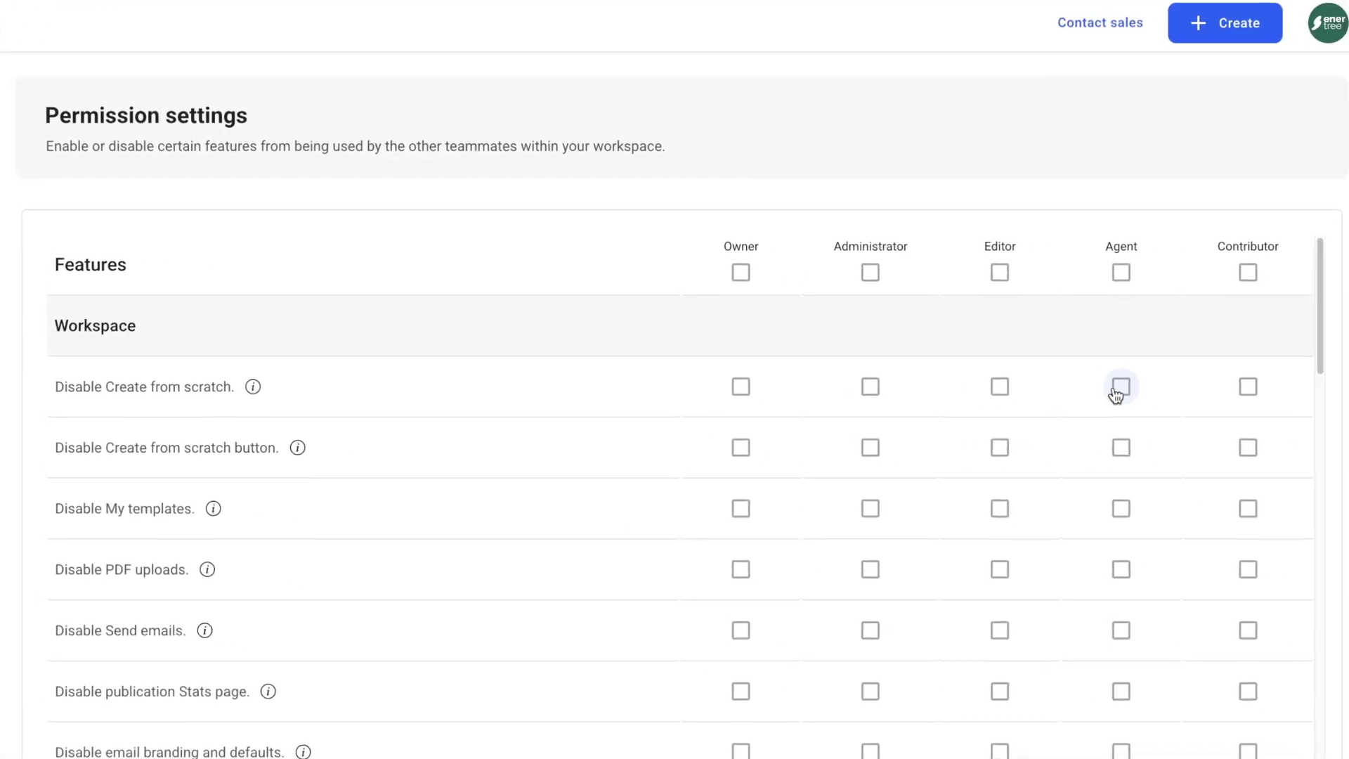
Disable four role features, e.g. Editor stock GIFs and Agent Automation, then set the log start to Nov 25
{"action": "left_click", "coordinate": [1113, 447]}
{"action": "left_click", "coordinate": [993, 568]}
{"action": "left_click", "coordinate": [1113, 690]}
{"action": "left_click", "coordinate": [1057, 654]}
{"action": "scroll", "coordinate": [1317, 352], "scroll_direction": "down", "scroll_amount": 3}
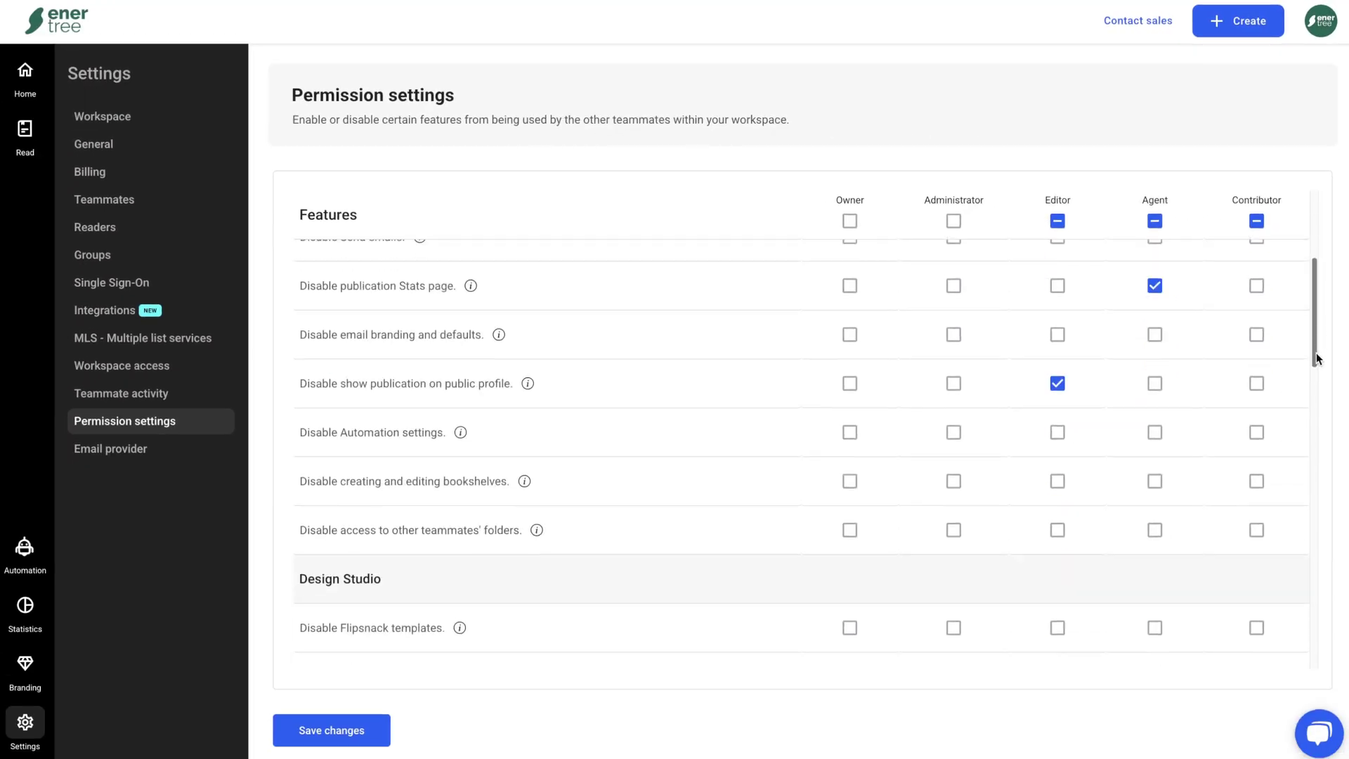
{"action": "left_click_drag", "start_coordinate": [1317, 353], "coordinate": [1317, 431]}
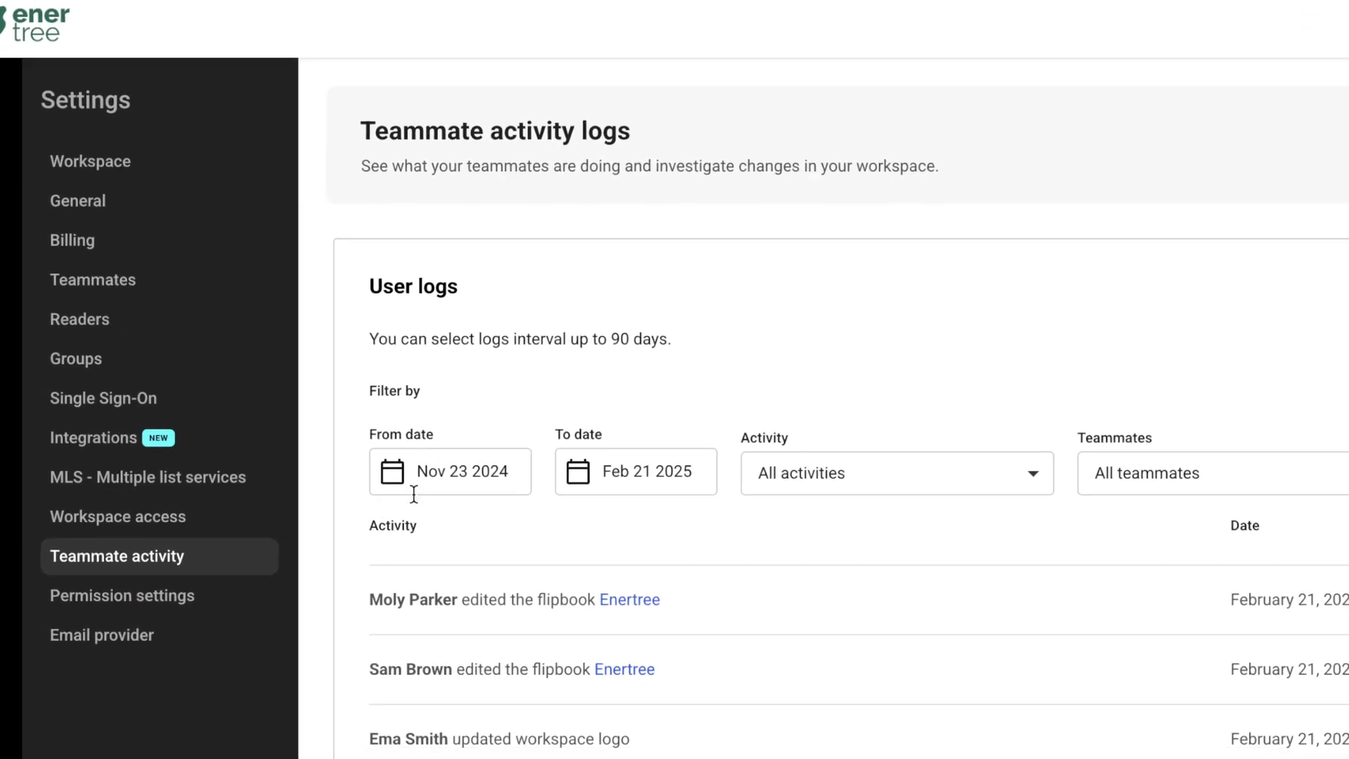
{"action": "left_click", "coordinate": [155, 426]}
{"action": "left_click", "coordinate": [464, 530]}
Filter the activity log to Edit flipbook entries ending Feb 19 2025
{"action": "left_click", "coordinate": [640, 644]}
{"action": "left_click", "coordinate": [609, 635]}
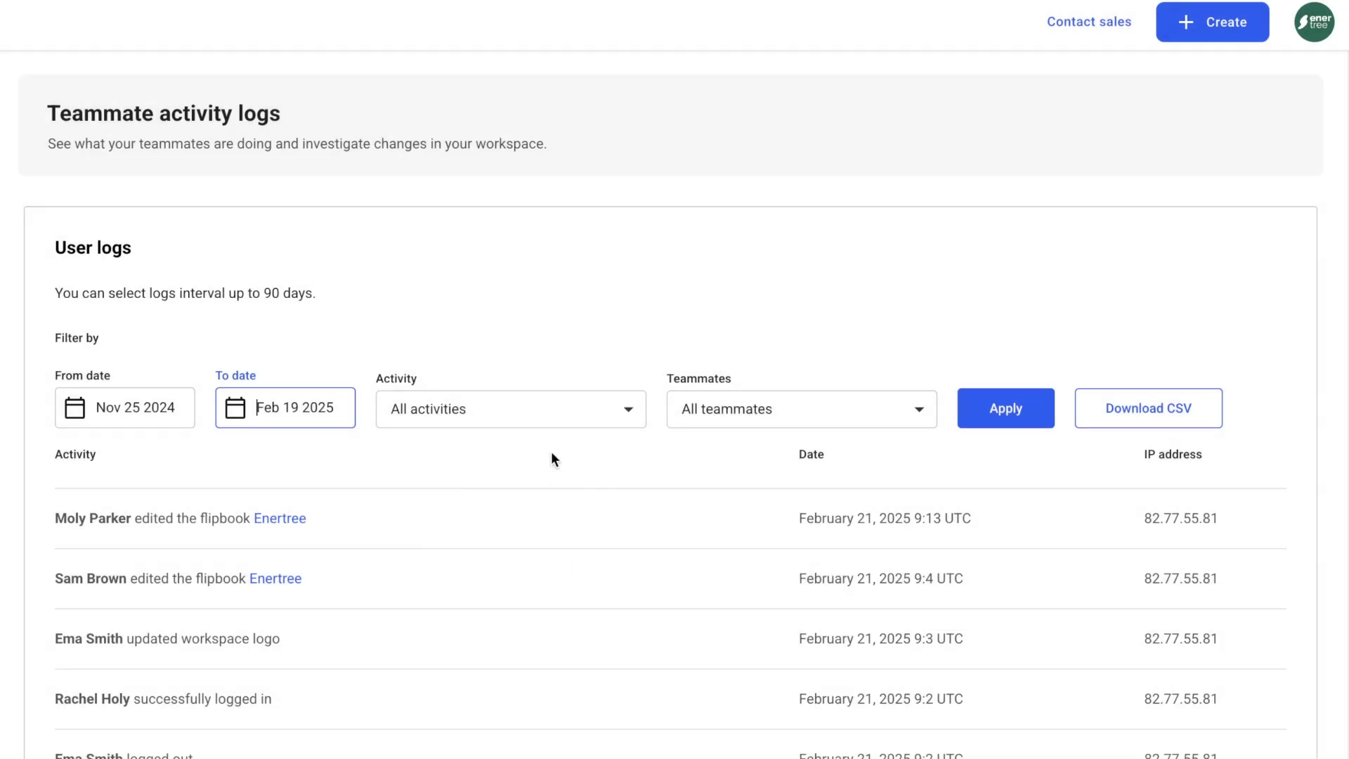
{"action": "left_click", "coordinate": [527, 535]}
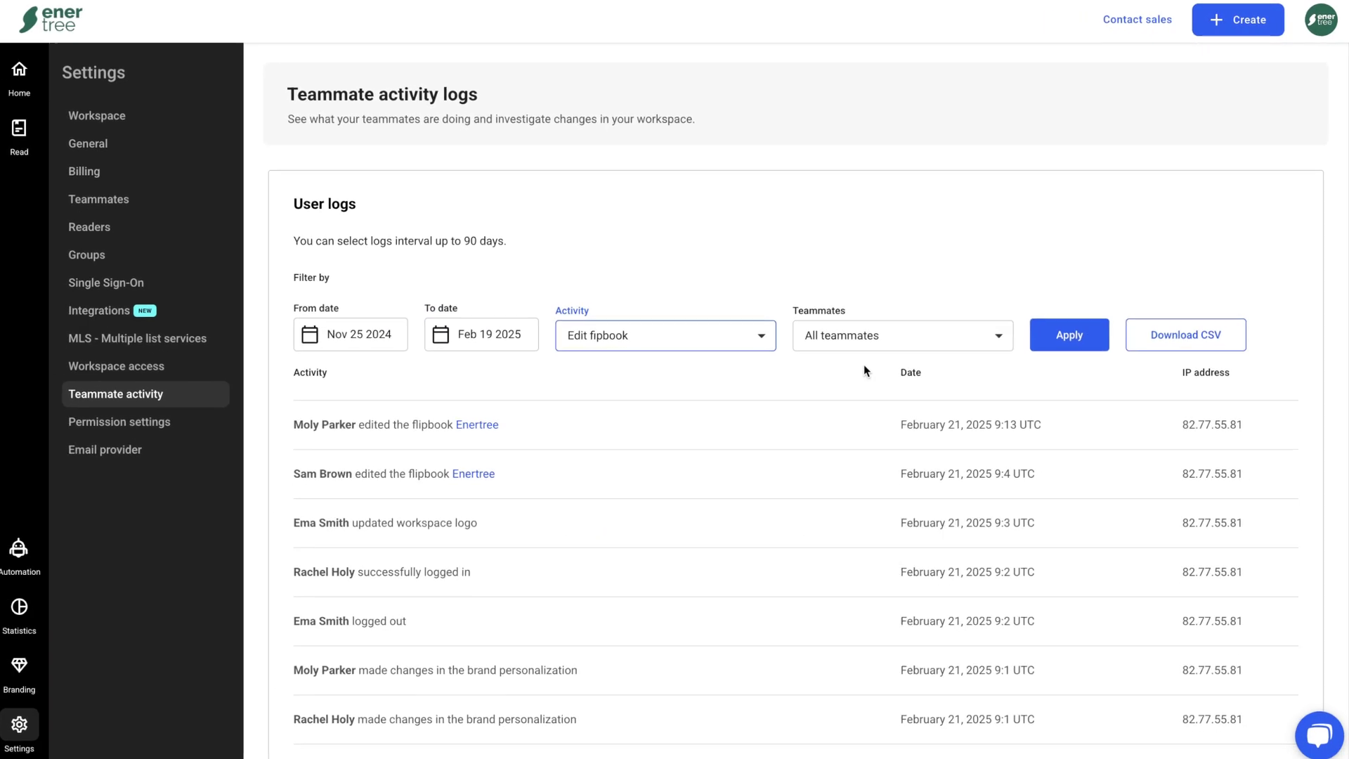
{"action": "left_click", "coordinate": [1071, 346]}
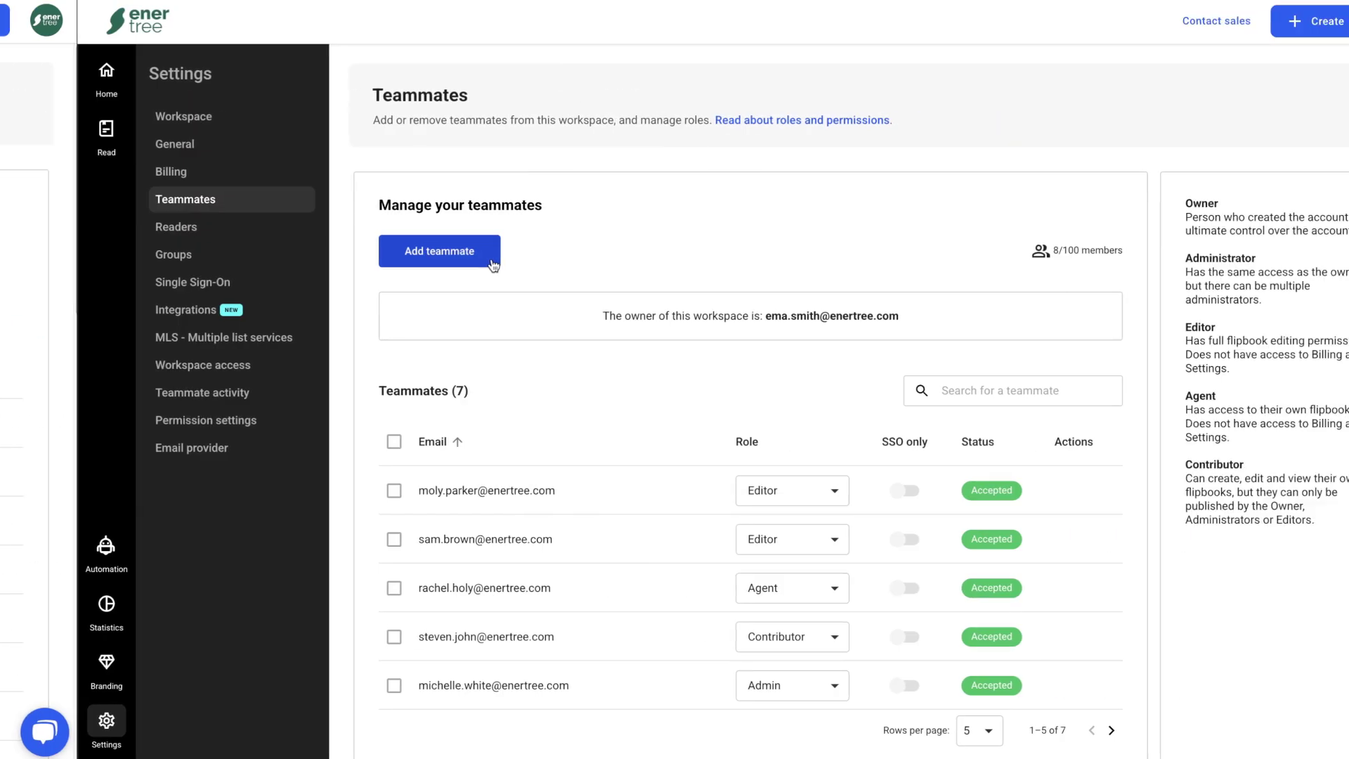
On Teammates, open and cancel Add user, then select two teammate rows
{"action": "left_click", "coordinate": [410, 258]}
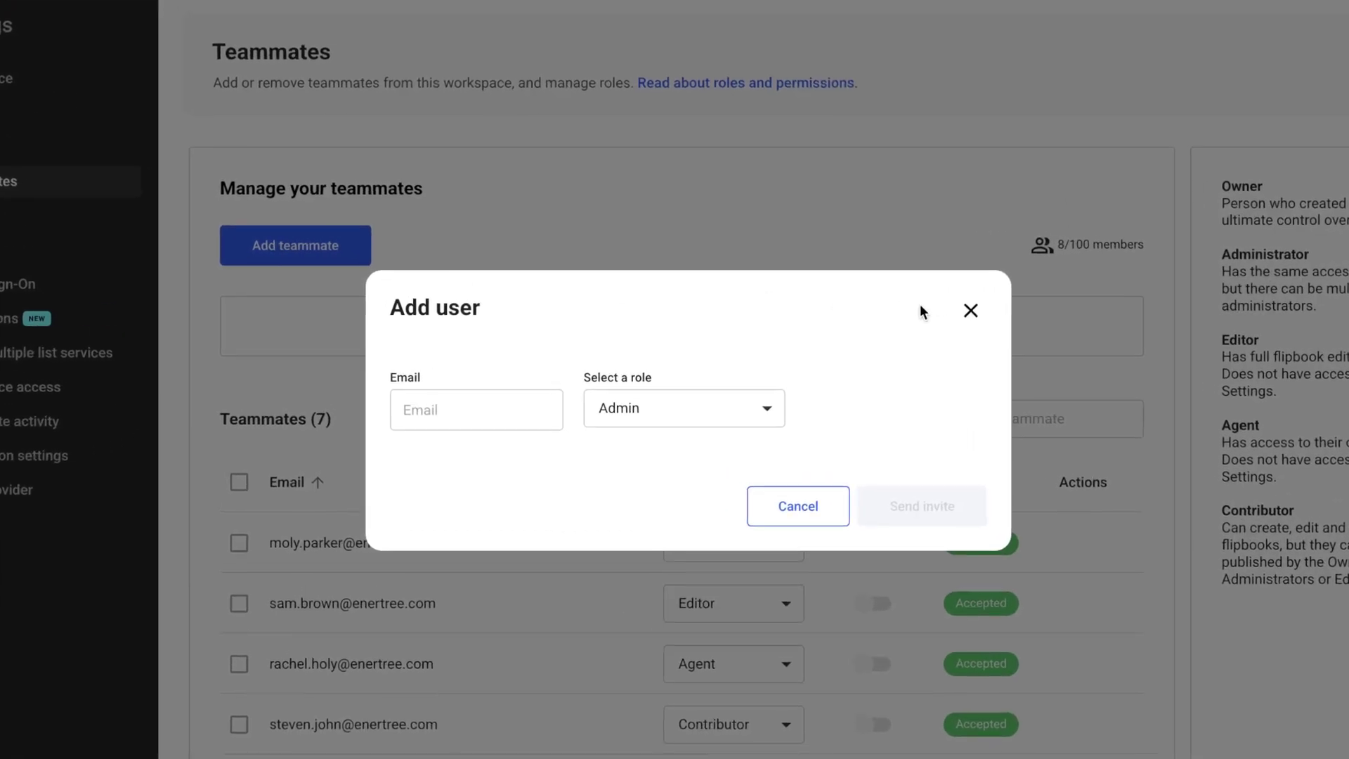
{"action": "left_click", "coordinate": [968, 311]}
{"action": "left_click", "coordinate": [239, 543]}
{"action": "left_click", "coordinate": [240, 664]}
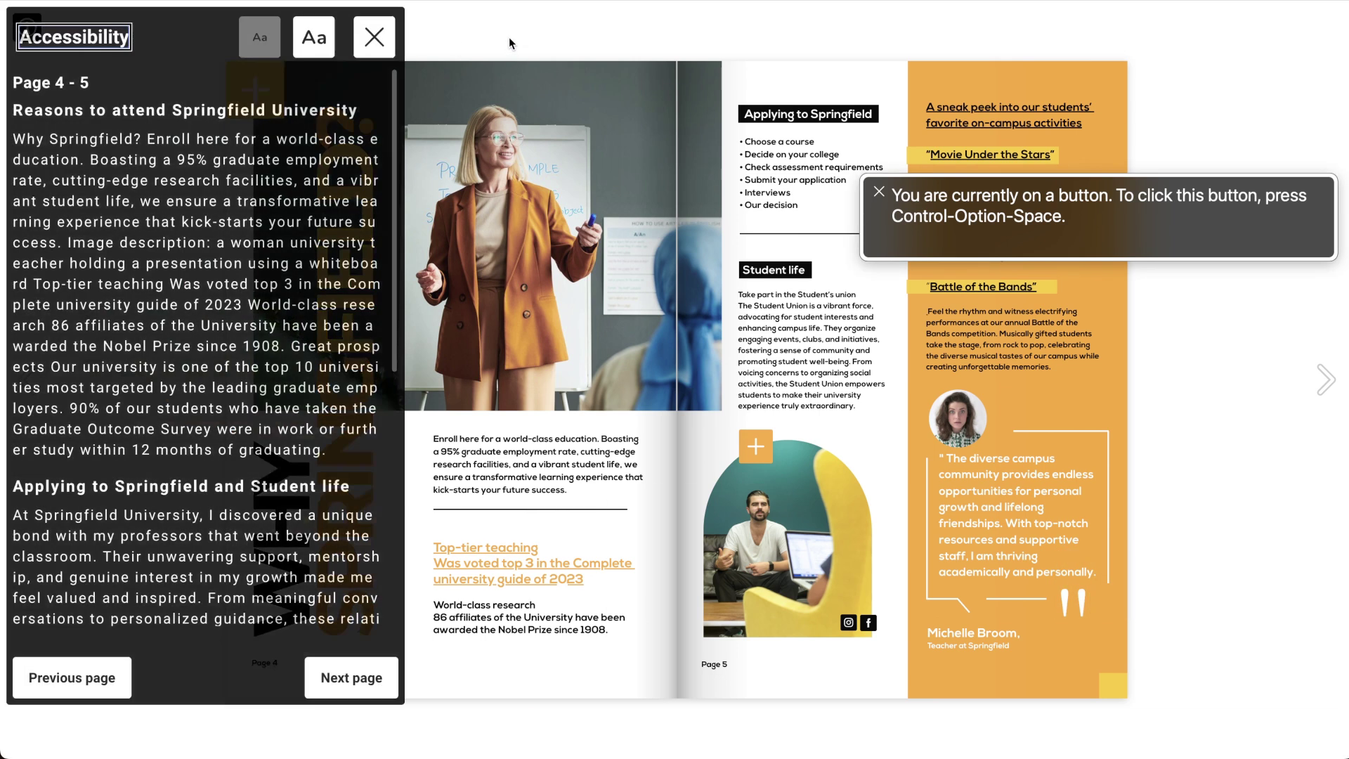
Tab past the Aa text-size button and Close to the Page 4 - 5 heading
{"action": "key", "text": "Tab"}
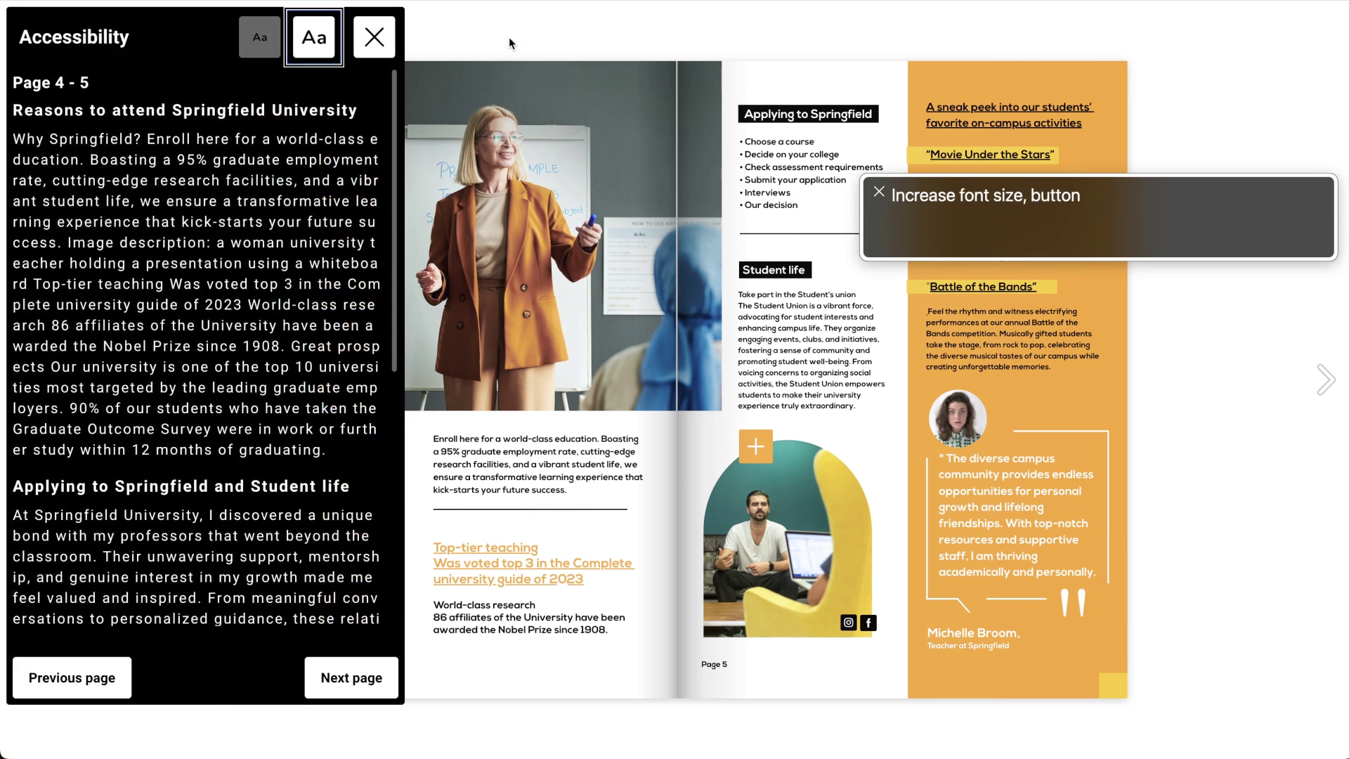
{"action": "key", "text": "Tab"}
{"action": "key", "text": "Tab"}
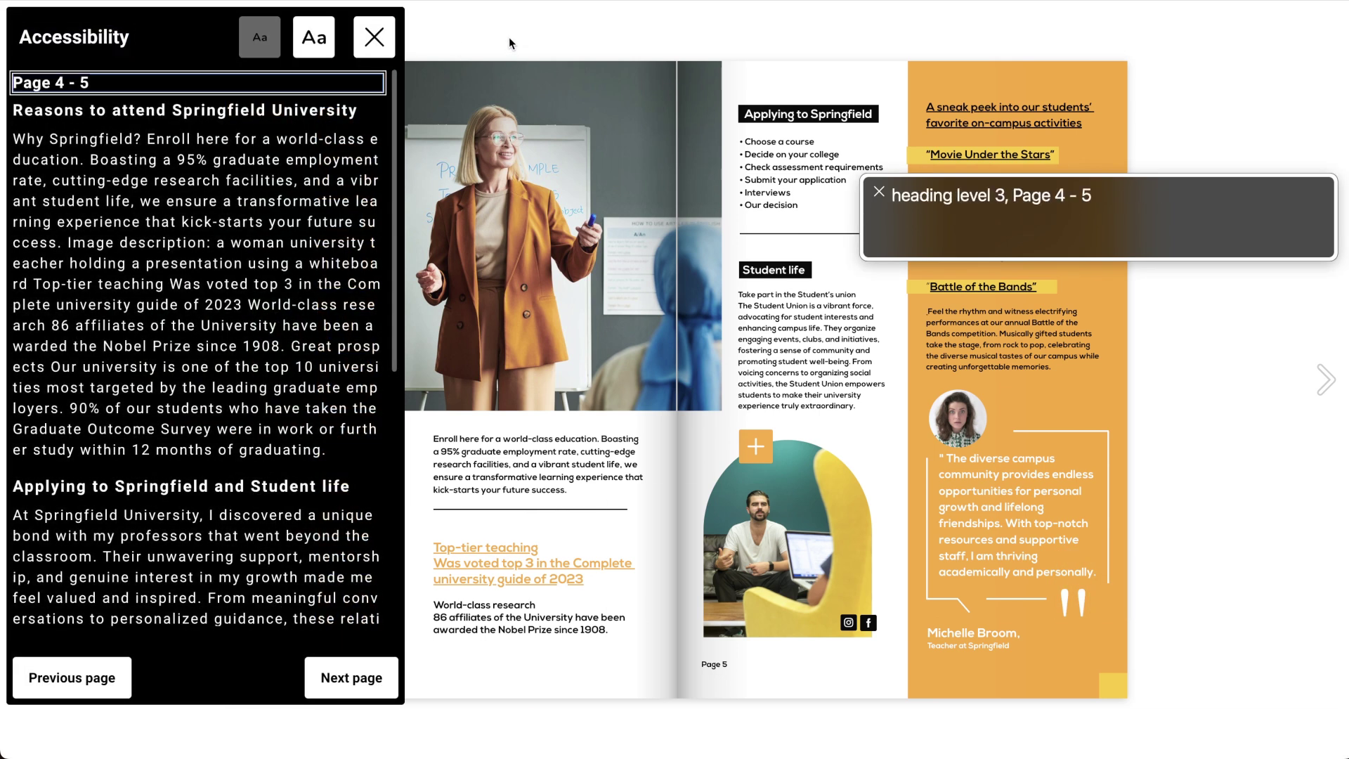
{"action": "key", "text": "Tab"}
{"action": "key", "text": "Tab"}
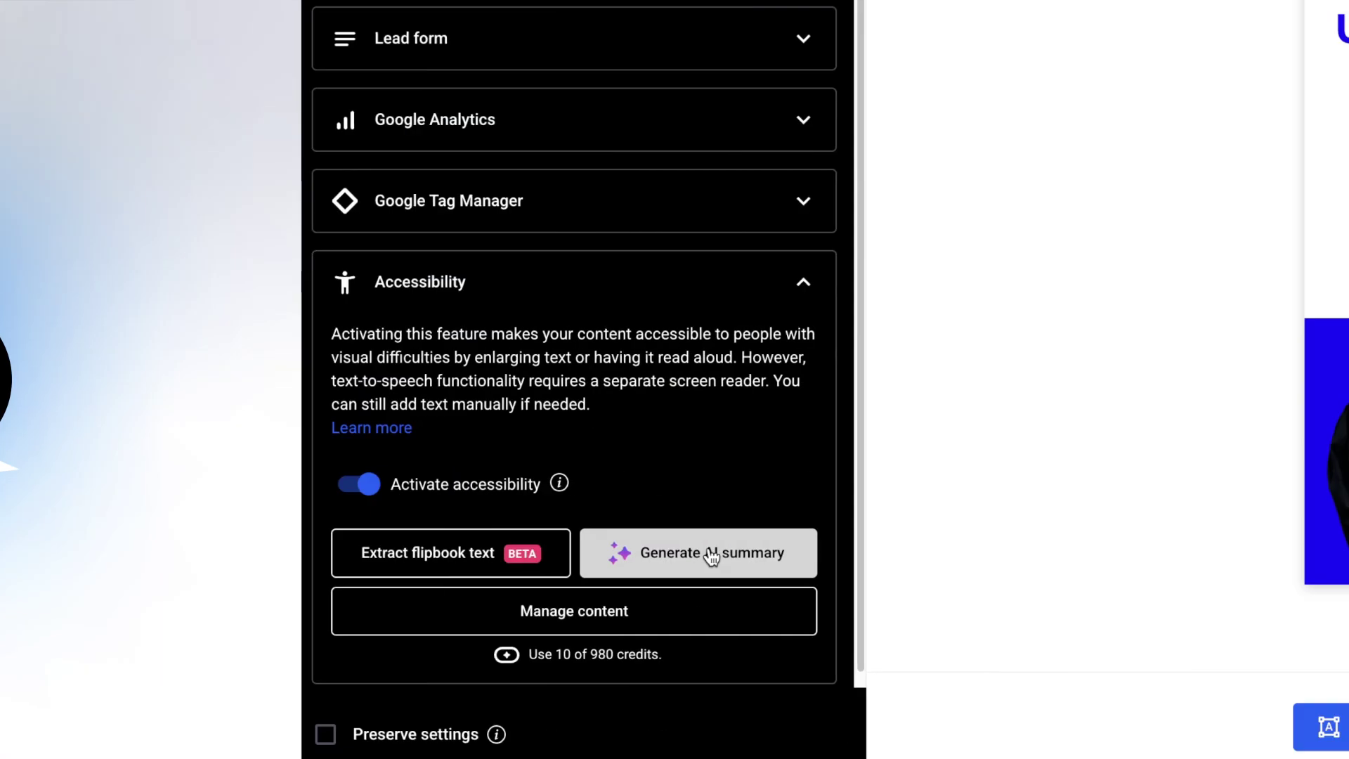
Generate an AI accessibility summary, then extract the flipbook's text into per-page content
{"action": "left_click", "coordinate": [408, 573]}
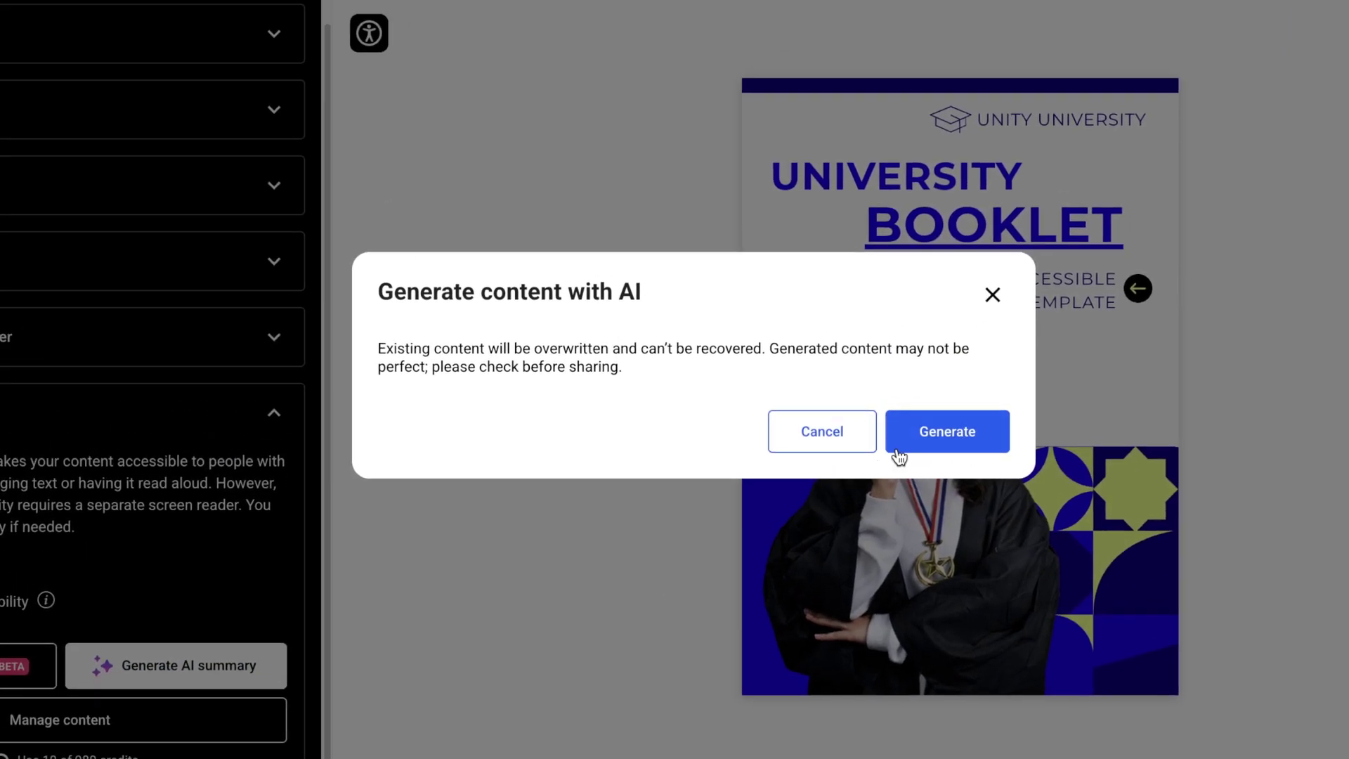
{"action": "left_click", "coordinate": [1118, 342]}
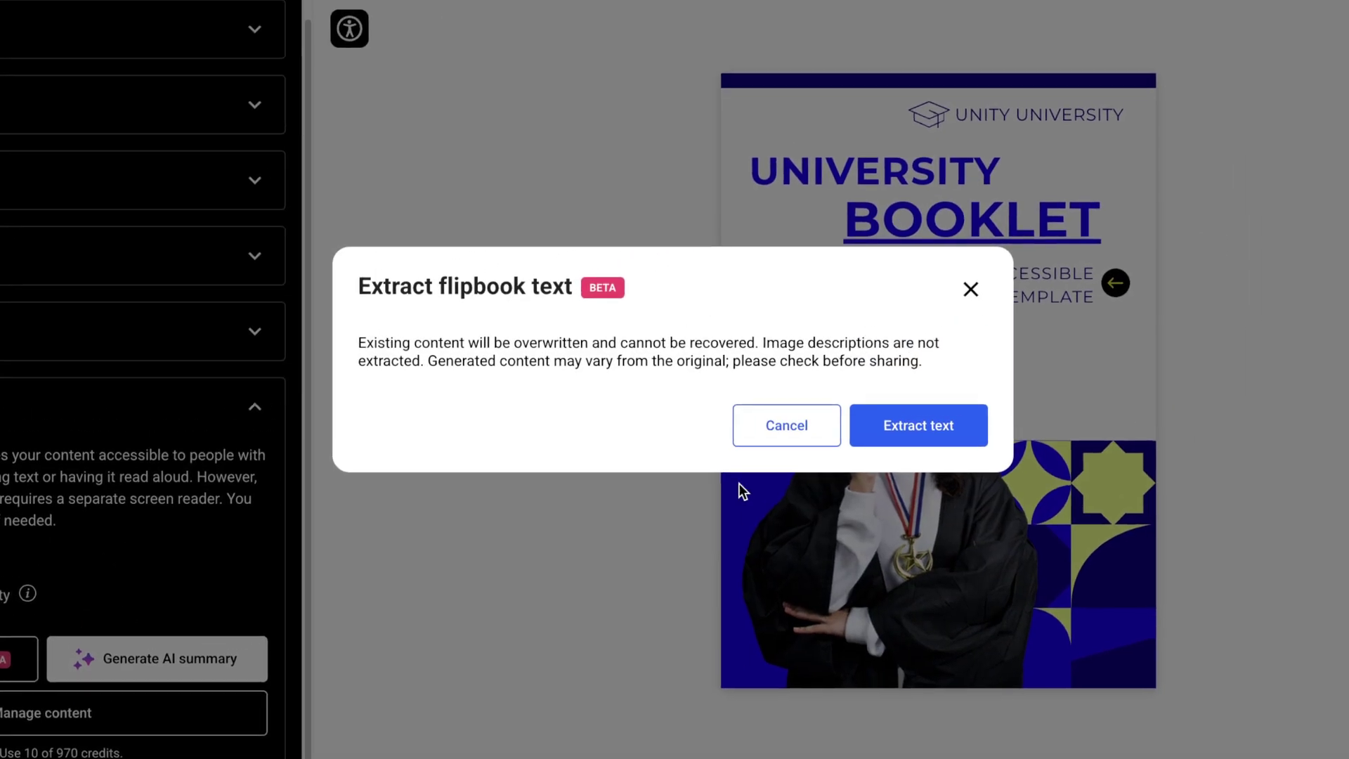
{"action": "left_click", "coordinate": [903, 426]}
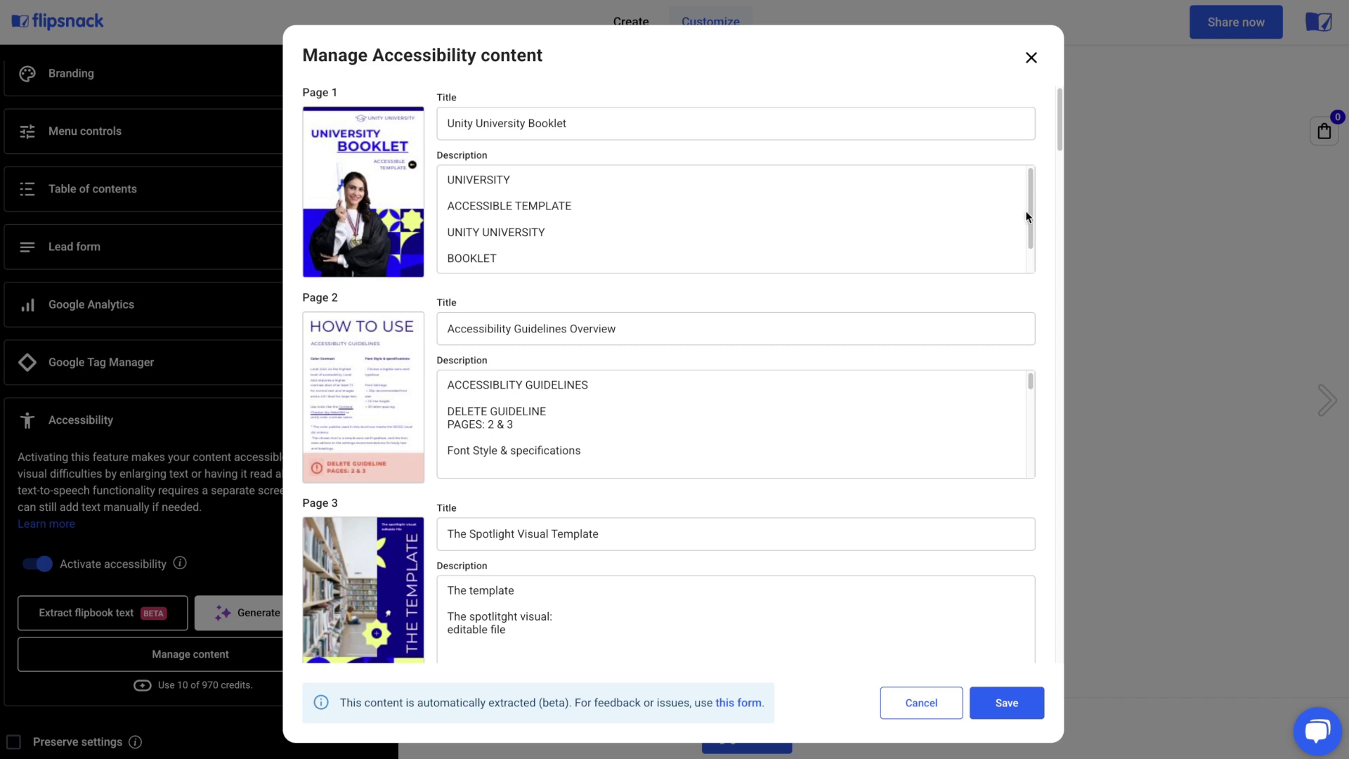
{"action": "left_click_drag", "start_coordinate": [1060, 128], "coordinate": [1060, 228]}
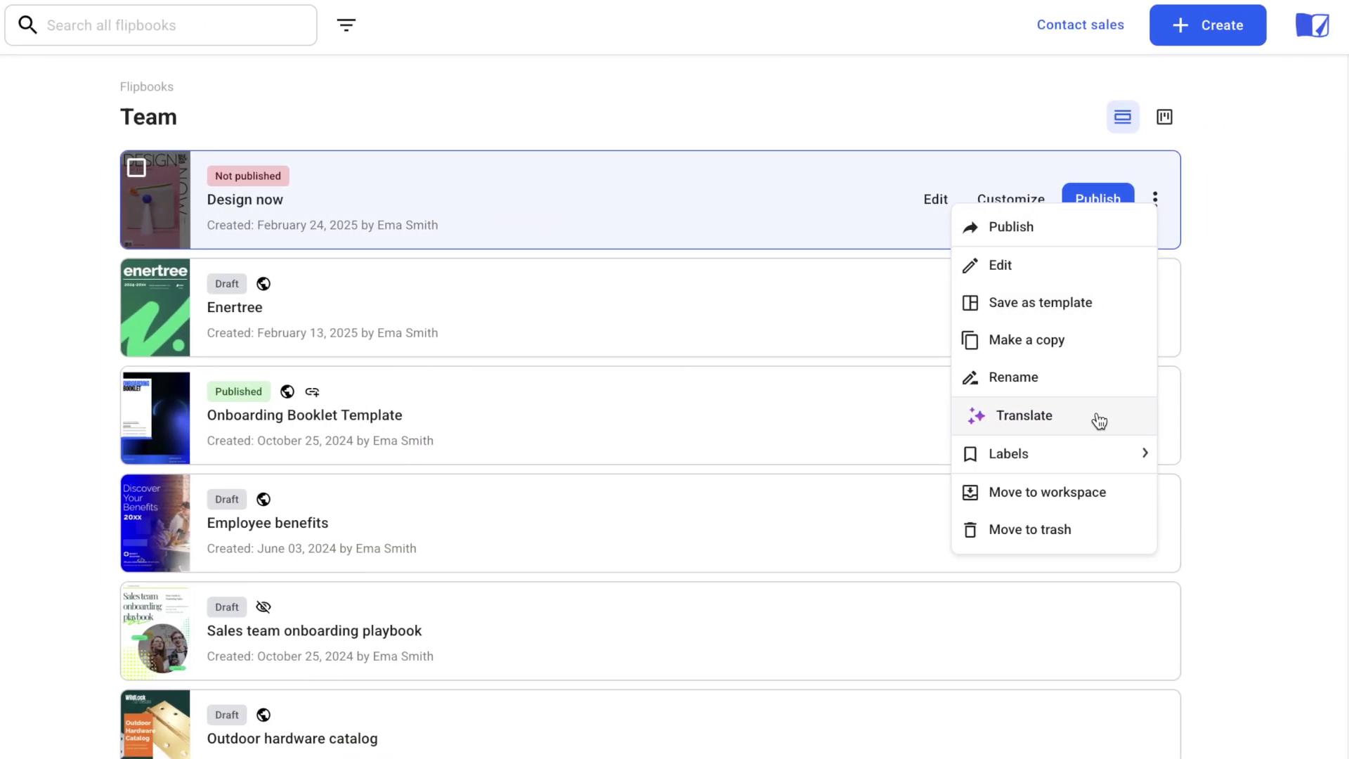
Translate the whole flipbook into Spanish
{"action": "left_click", "coordinate": [1099, 419]}
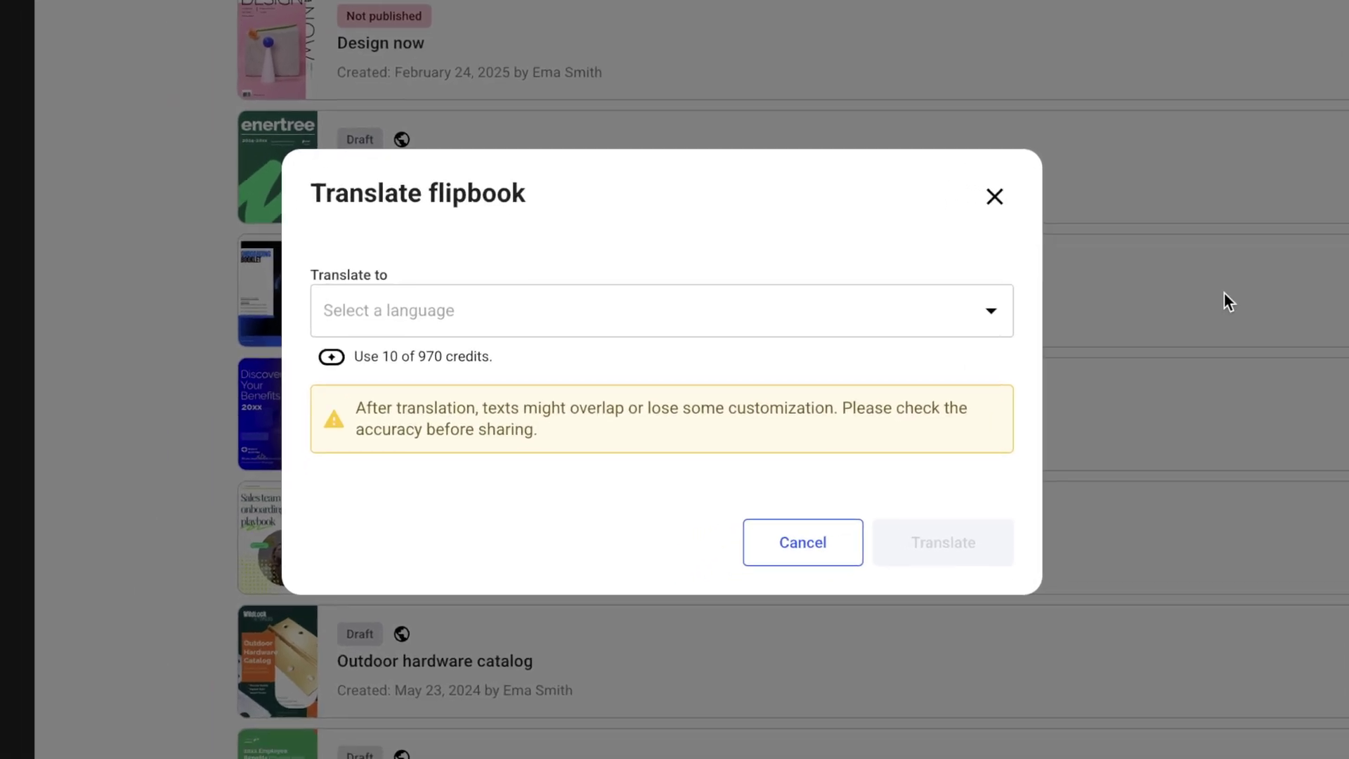
{"action": "left_click", "coordinate": [506, 415]}
{"action": "type", "text": "spa"}
{"action": "left_click", "coordinate": [522, 470]}
{"action": "left_click", "coordinate": [861, 506]}
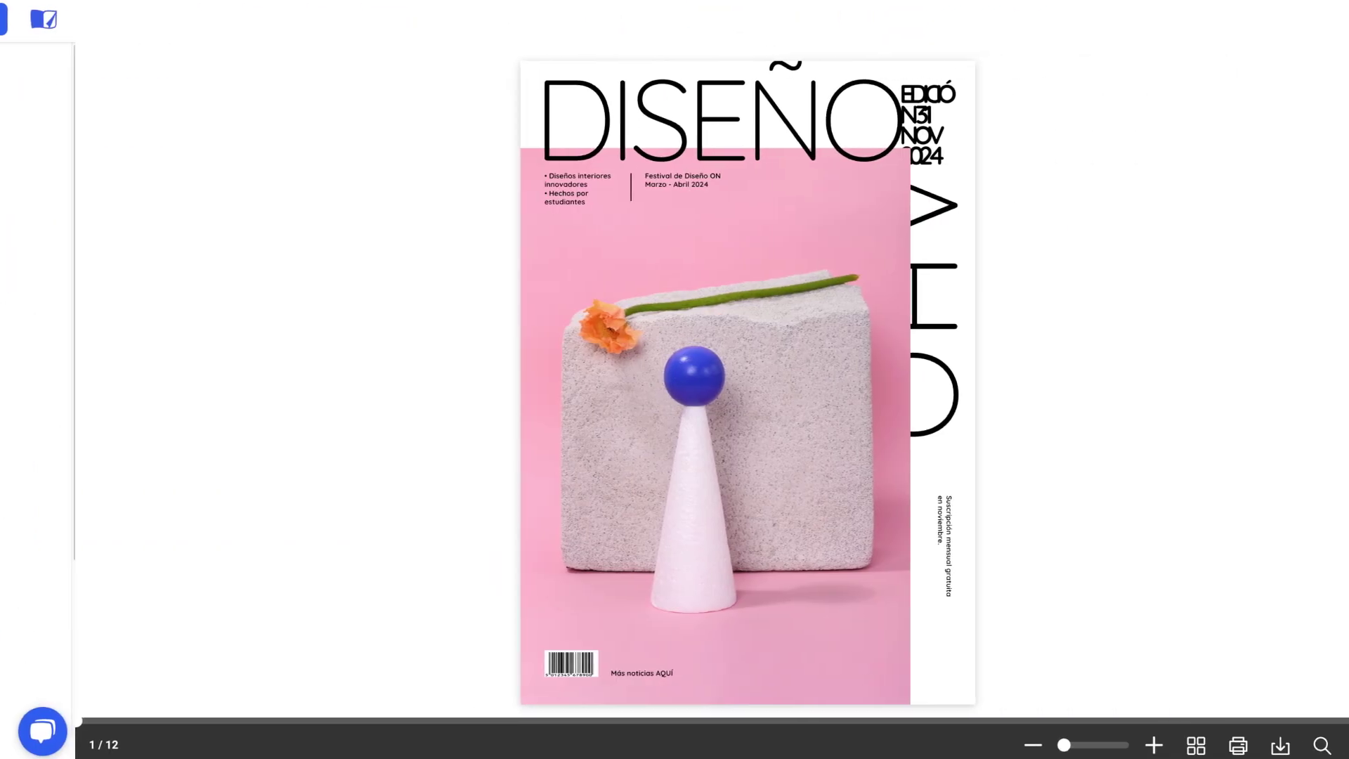
Translate page 11's text into Italian, then turn the accessible booklet to pages 2 - 3
{"action": "left_click", "coordinate": [1330, 385]}
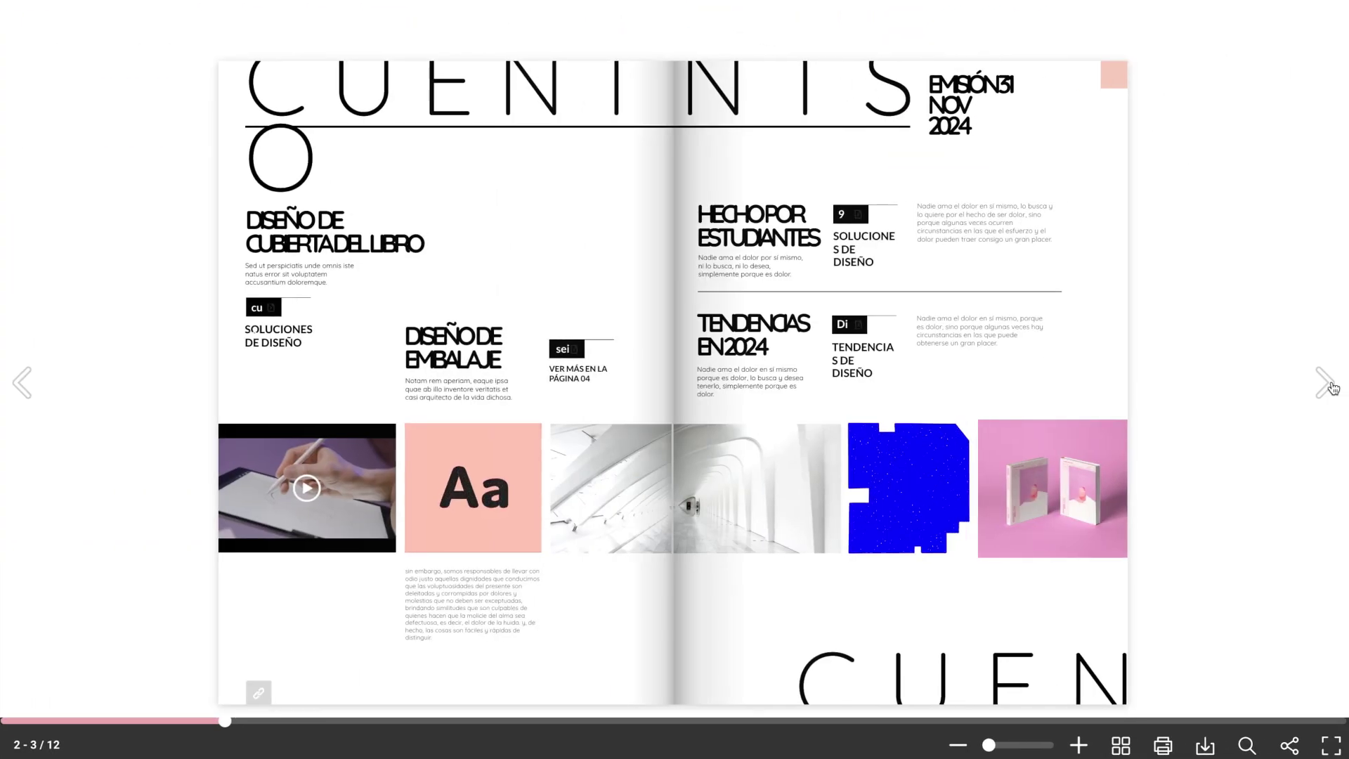
{"action": "left_click", "coordinate": [1330, 386]}
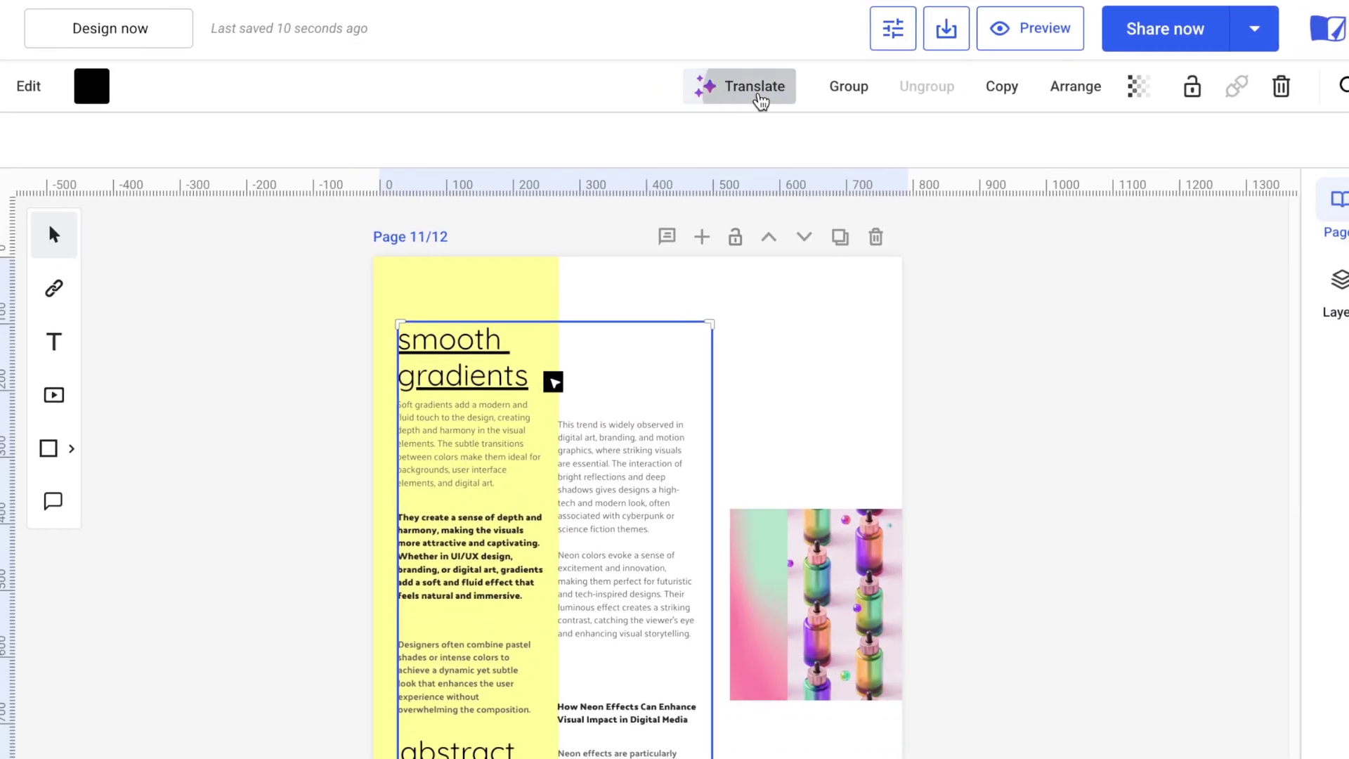
{"action": "left_click", "coordinate": [735, 114]}
{"action": "left_click", "coordinate": [201, 264]}
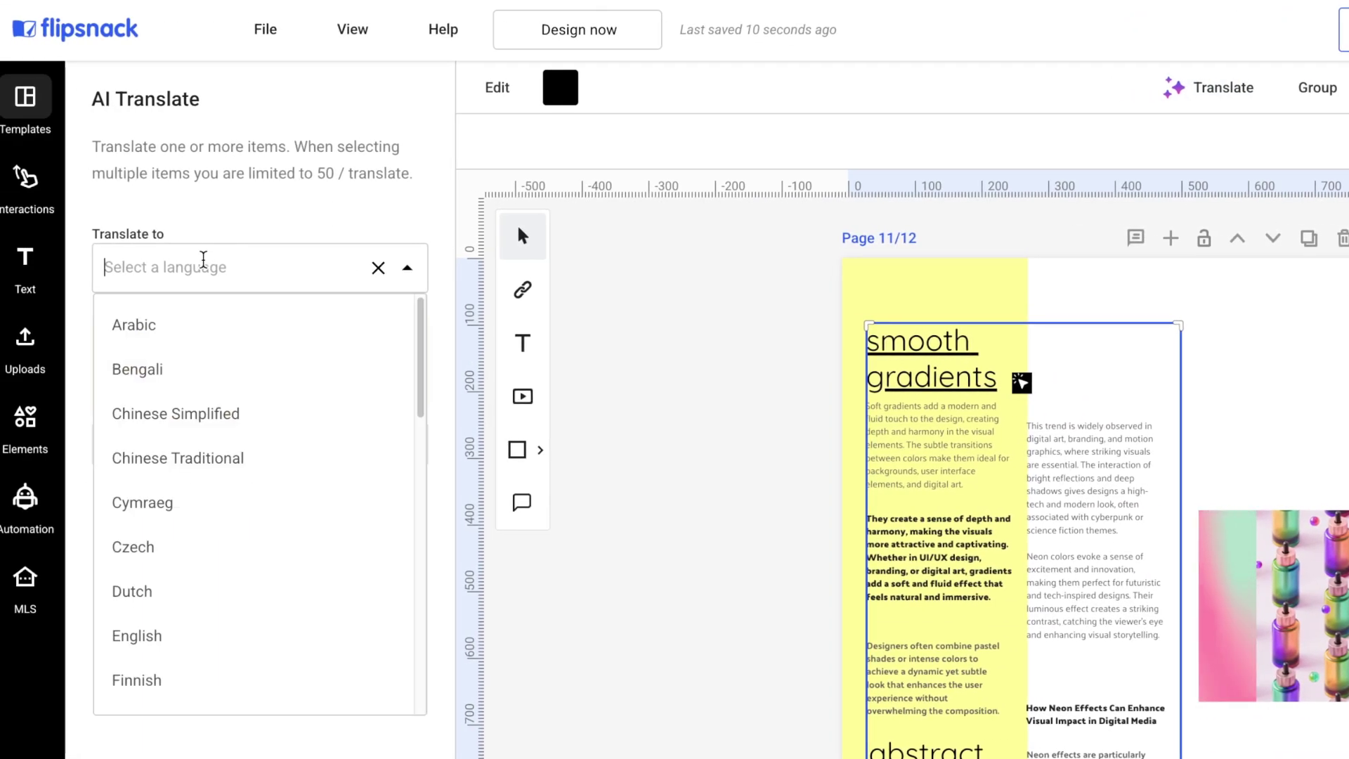
{"action": "type", "text": "ita"}
{"action": "left_click", "coordinate": [178, 330]}
{"action": "left_click", "coordinate": [247, 442]}
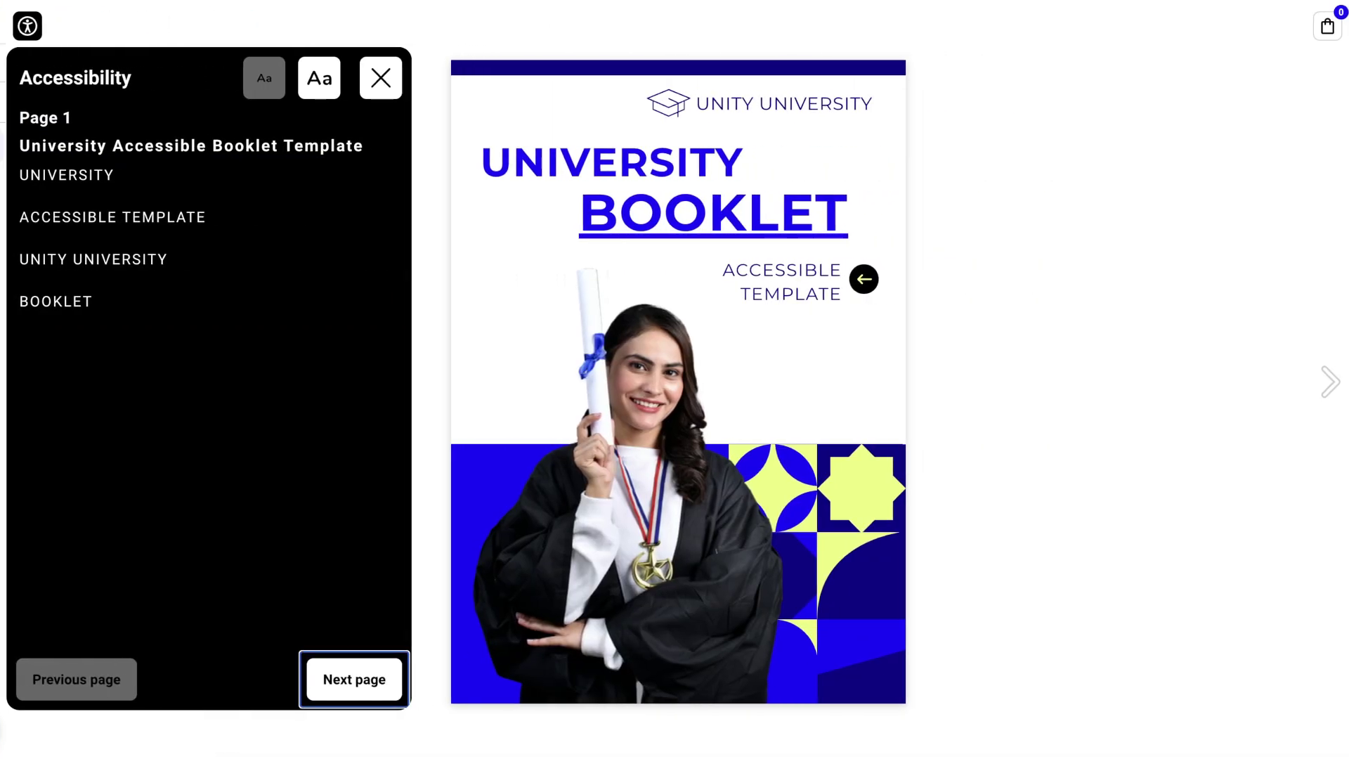
{"action": "key", "text": "Return"}
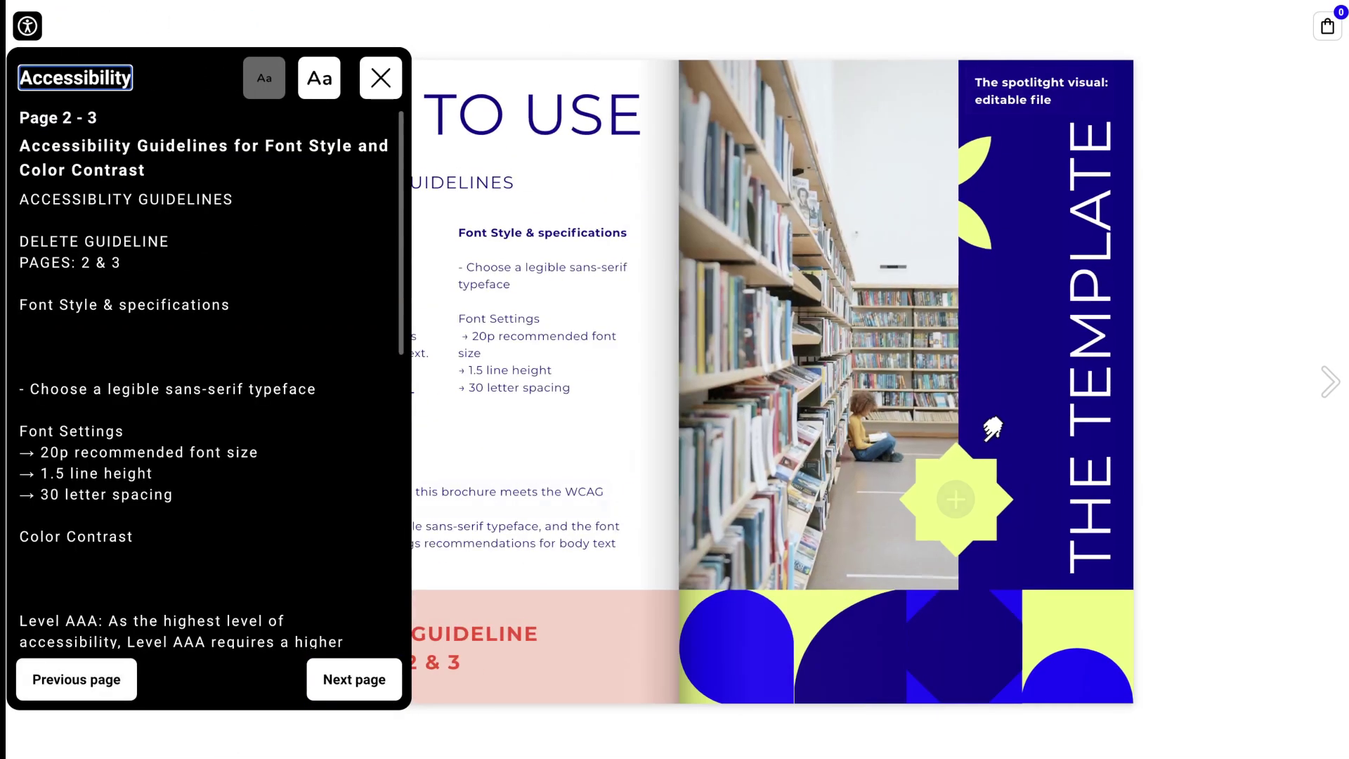